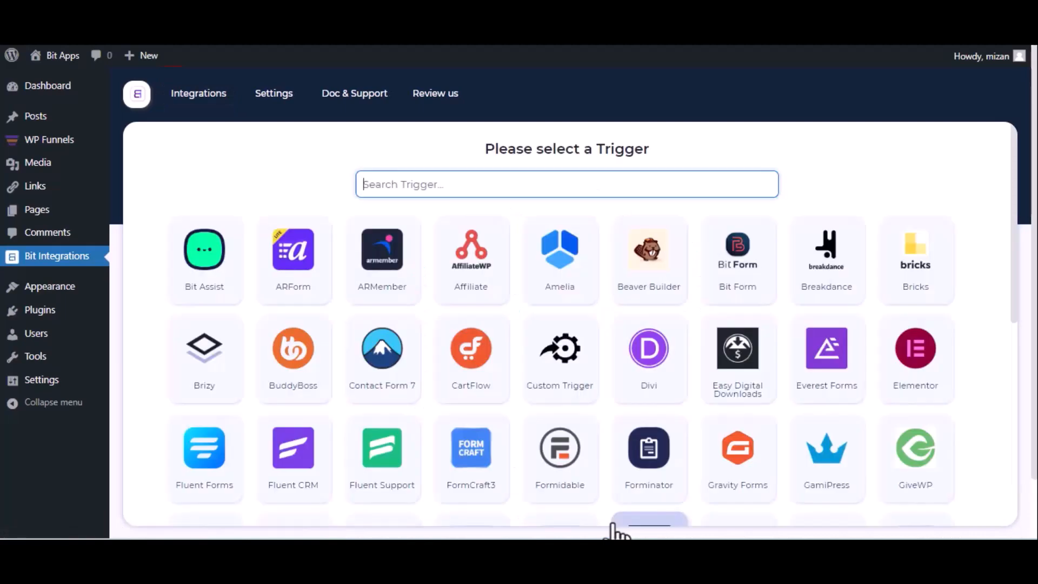
Step: Pick WPFunnels as the trigger, copy its webhook URL and start fetching test data
text(wp)
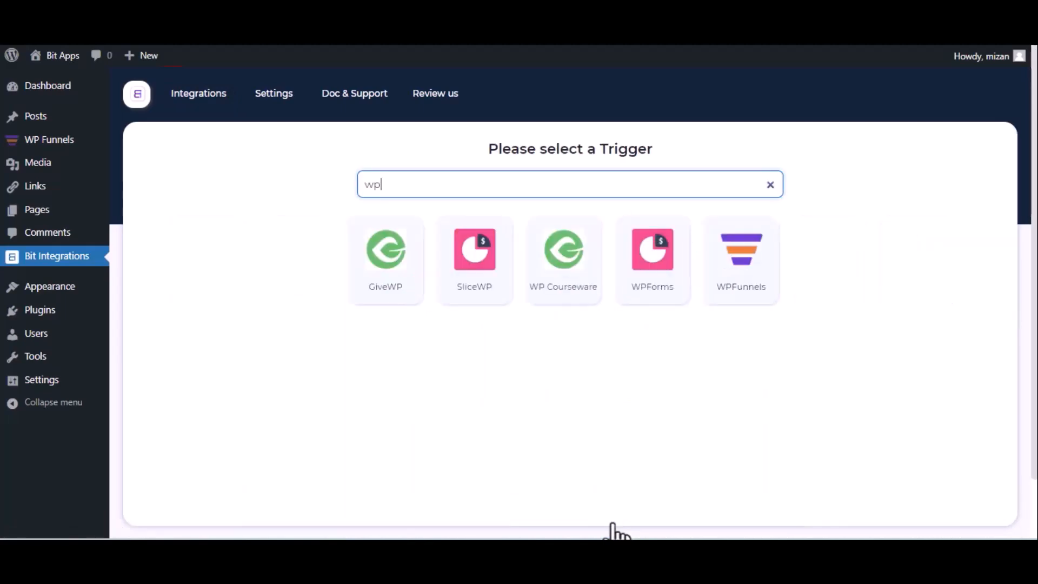
click(732, 297)
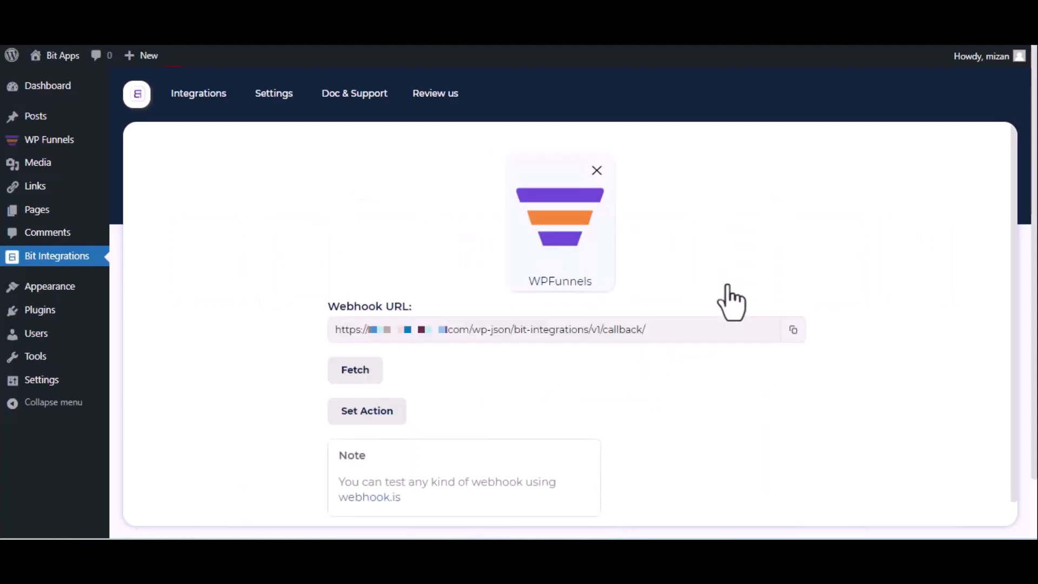
click(791, 330)
click(343, 379)
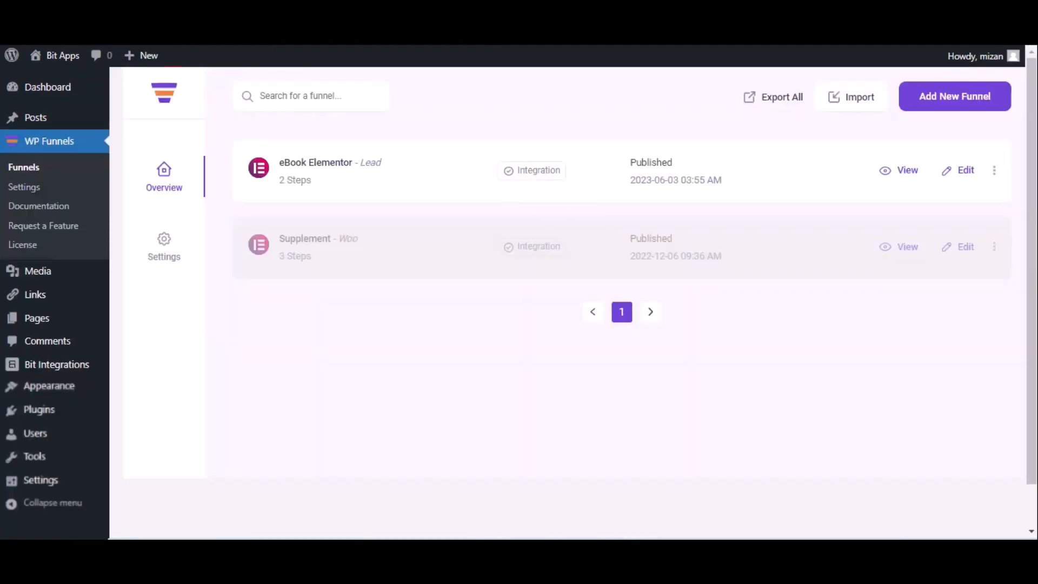
Step: Open the eBook Elementor funnel's webhook list and start a new webhook
click(965, 172)
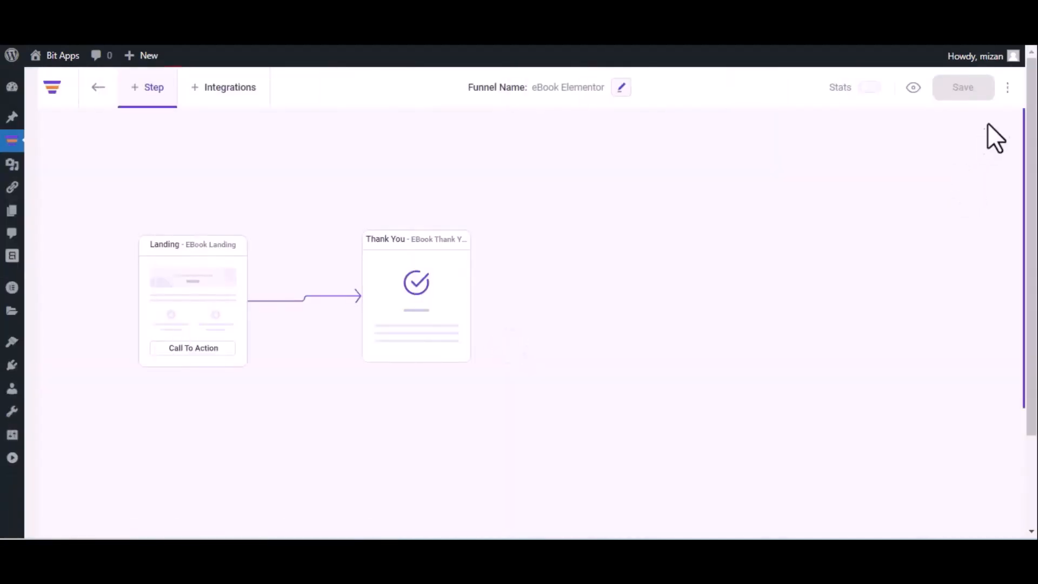
click(1007, 87)
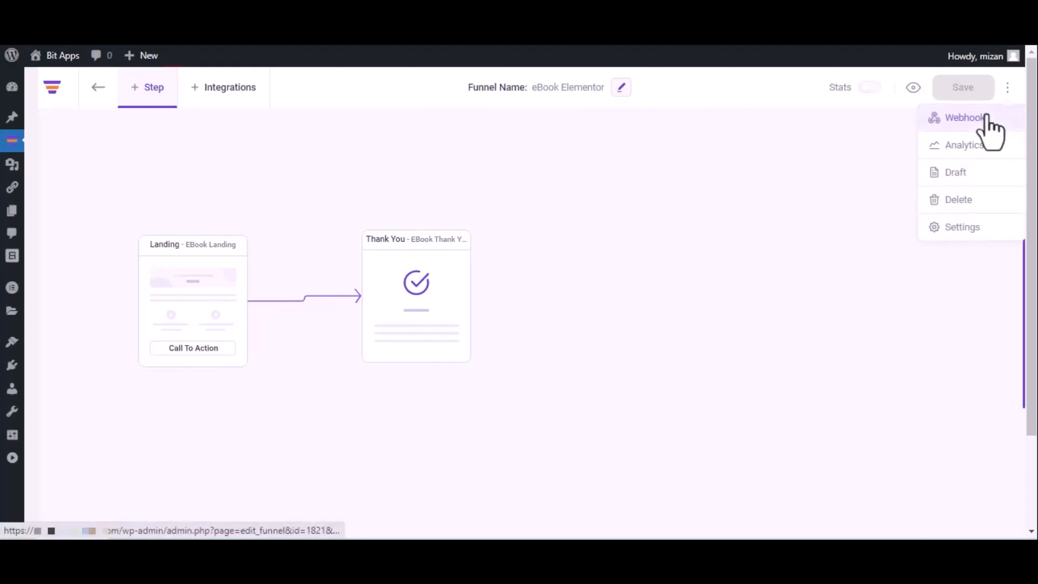
click(986, 117)
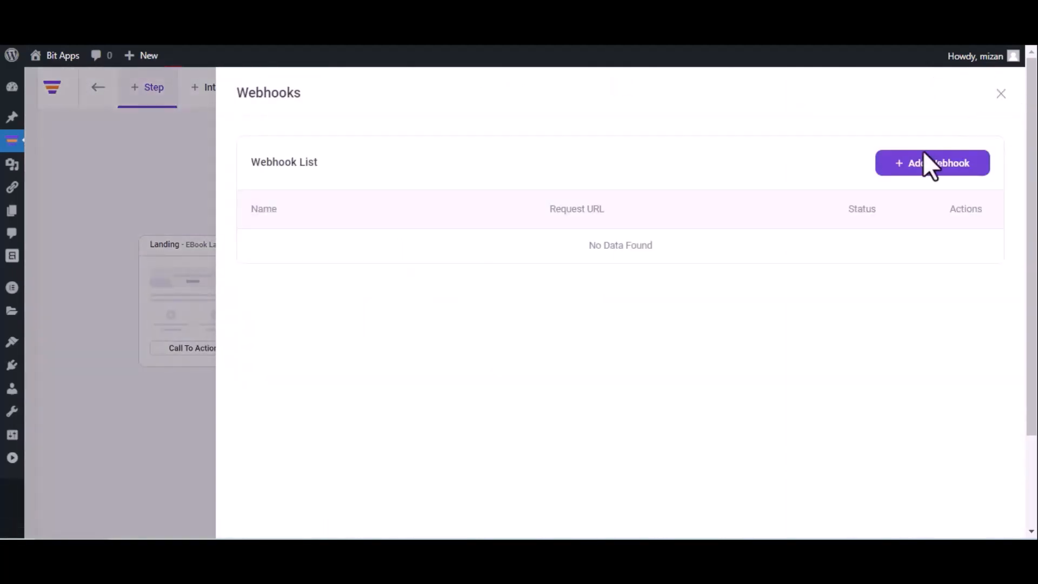
click(926, 165)
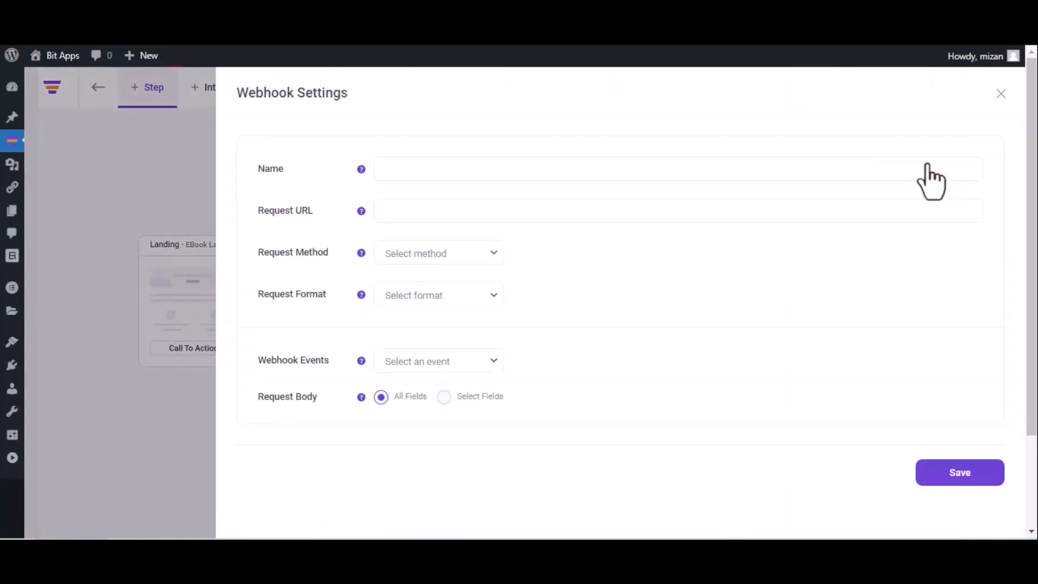
Step: Save webhook 'Bit Integrations' sending POST JSON to the pasted URL after eBook Landing optin
click(674, 175)
text(Bit Integrations)
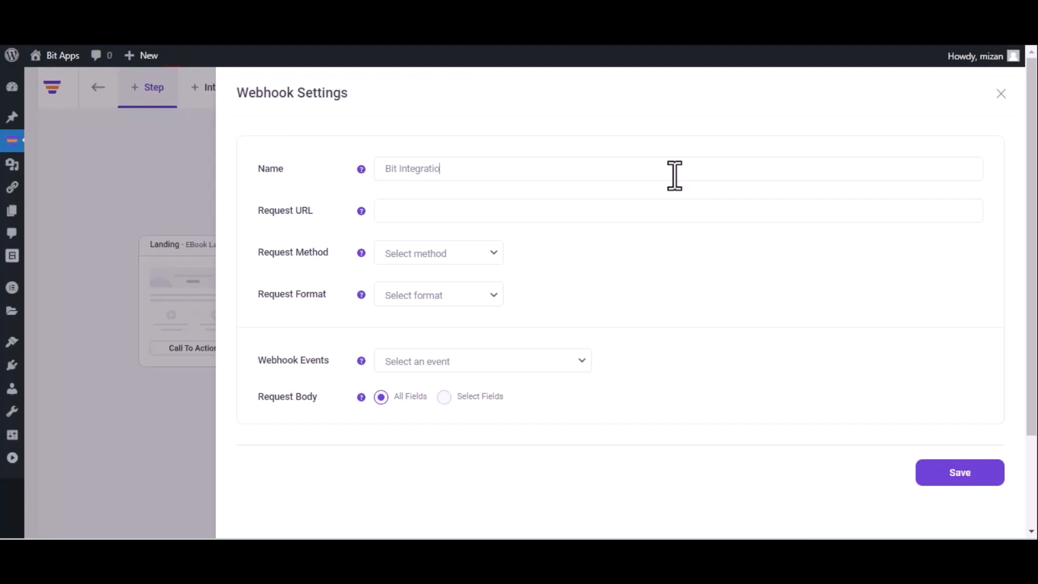
click(516, 210)
key(ctrl+v)
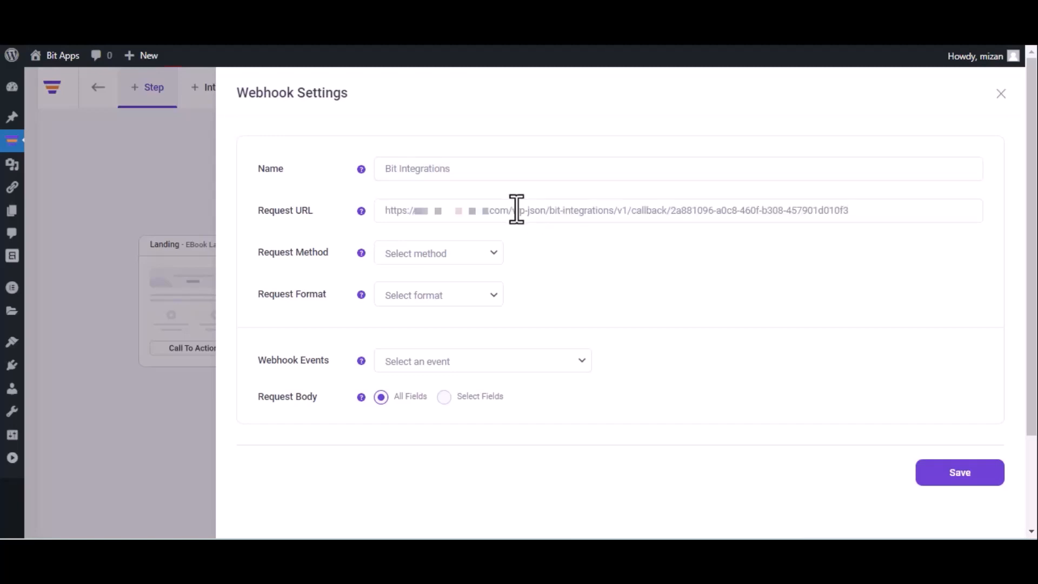
click(444, 258)
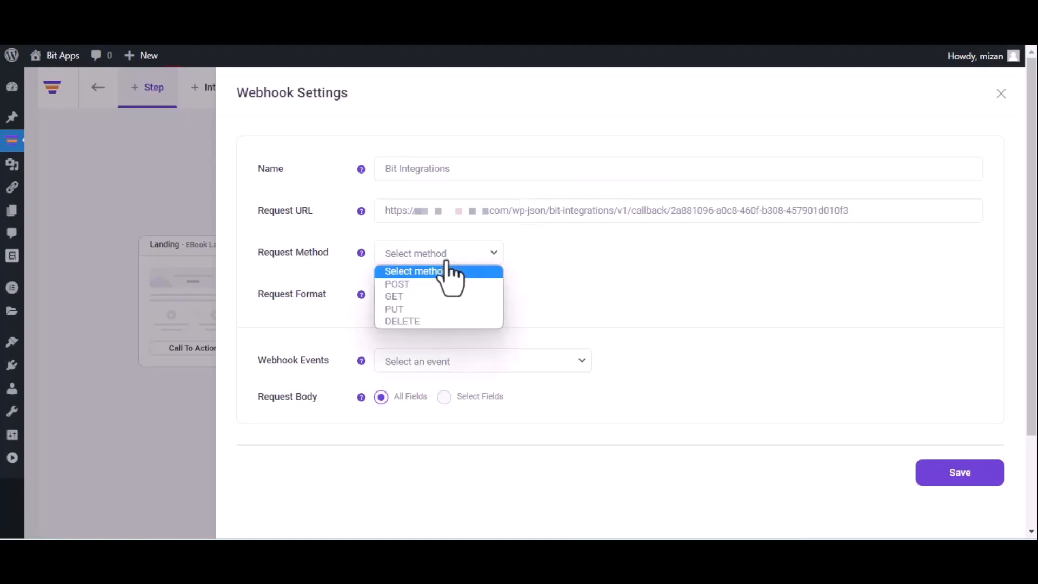
click(436, 285)
click(438, 292)
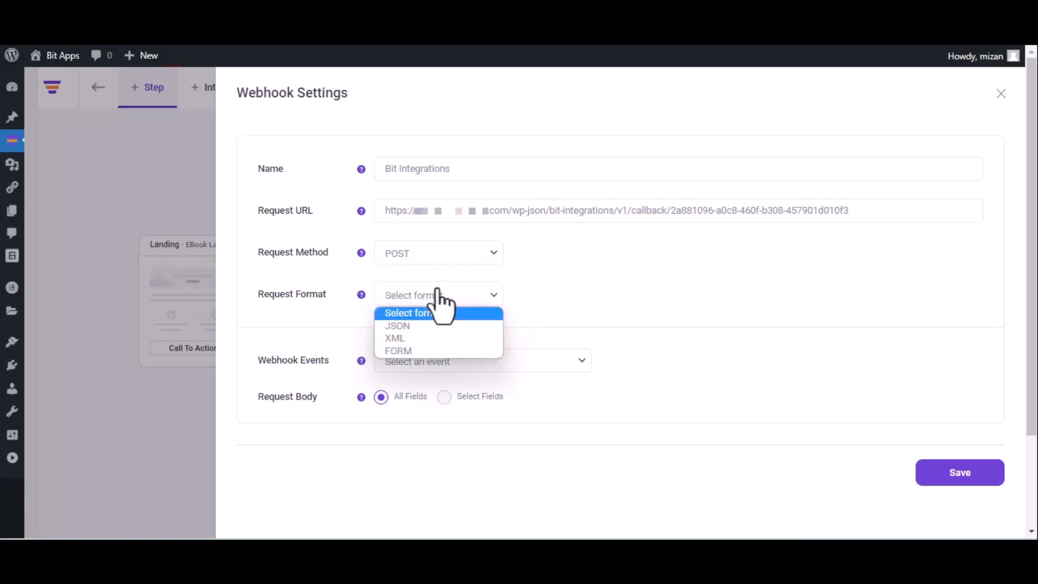
click(429, 326)
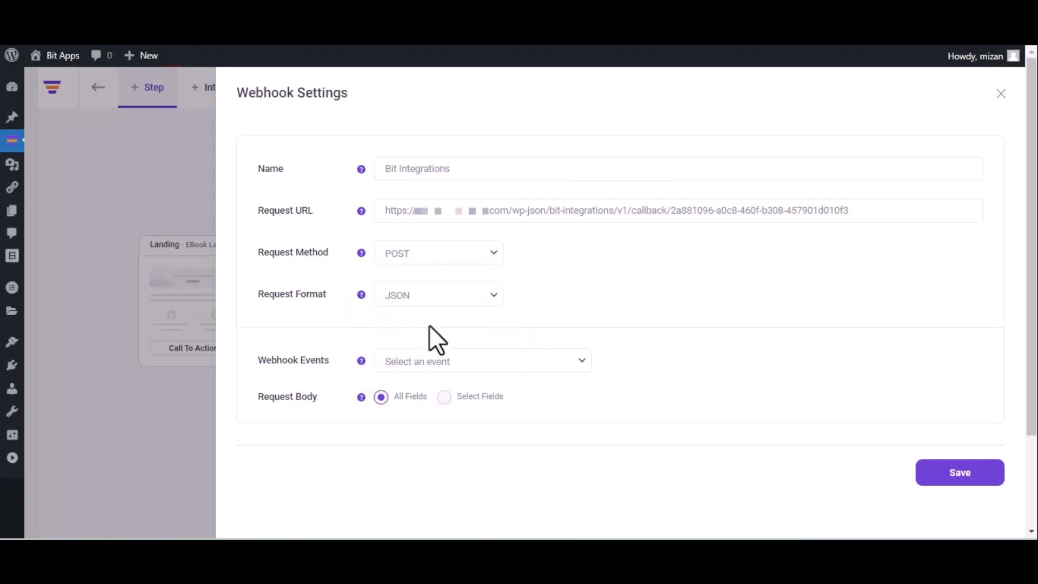
click(454, 359)
click(453, 395)
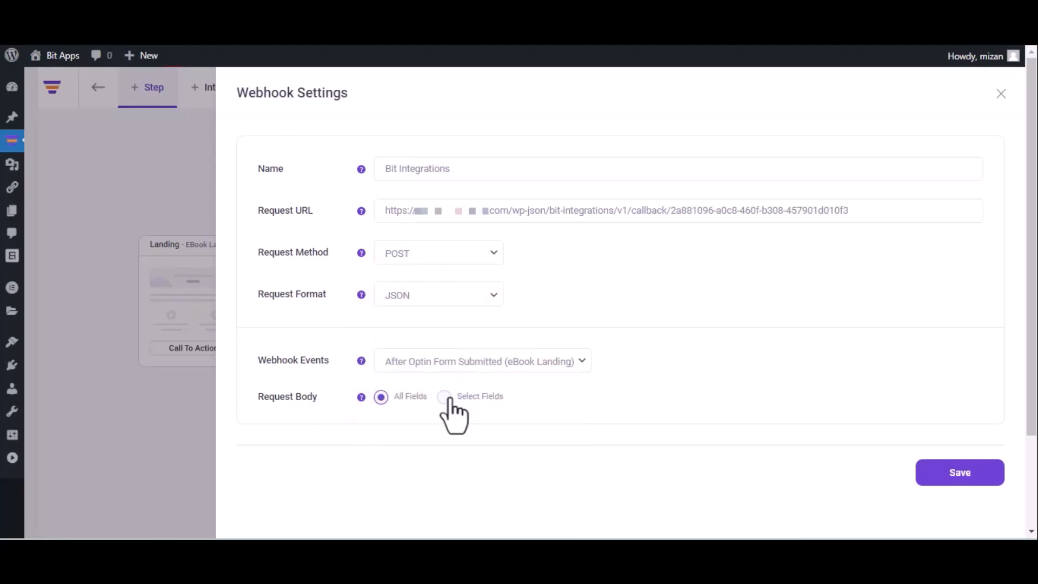
click(956, 484)
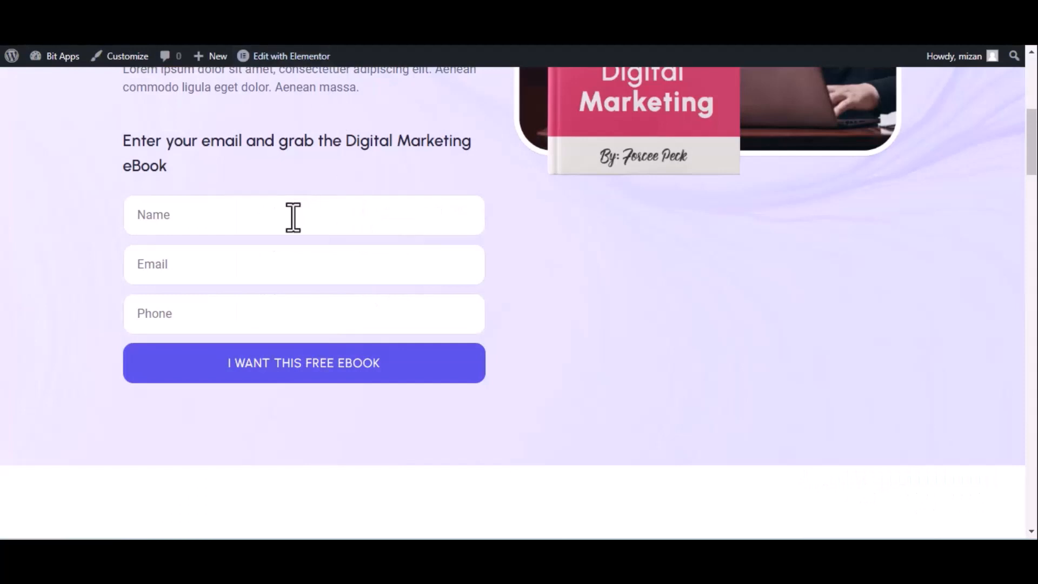
Step: Submit the eBook optin form with name 'Bit Integrations', a test email and a test phone number
click(293, 218)
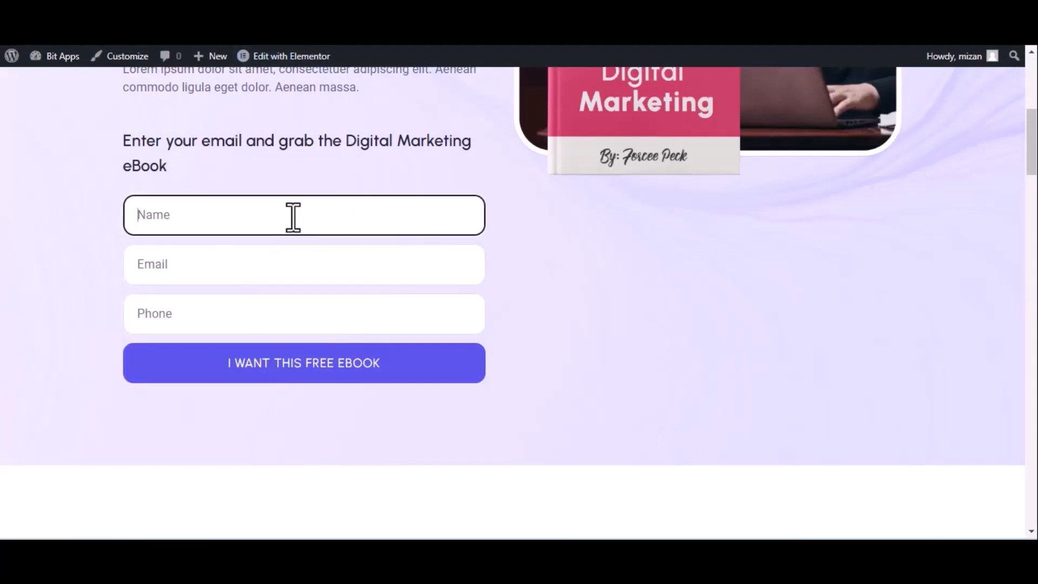
text(Bit Integrations)
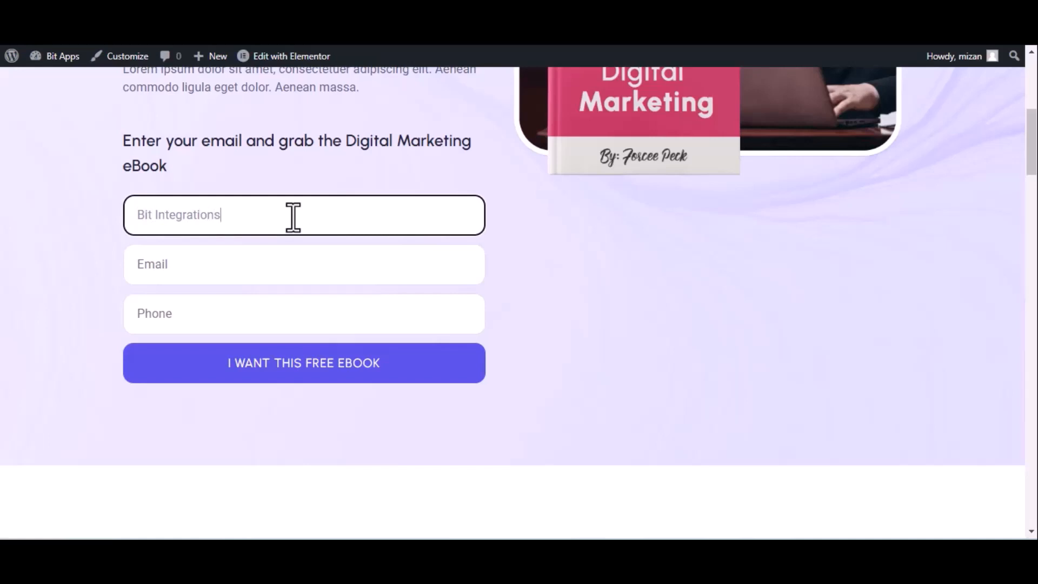
click(231, 275)
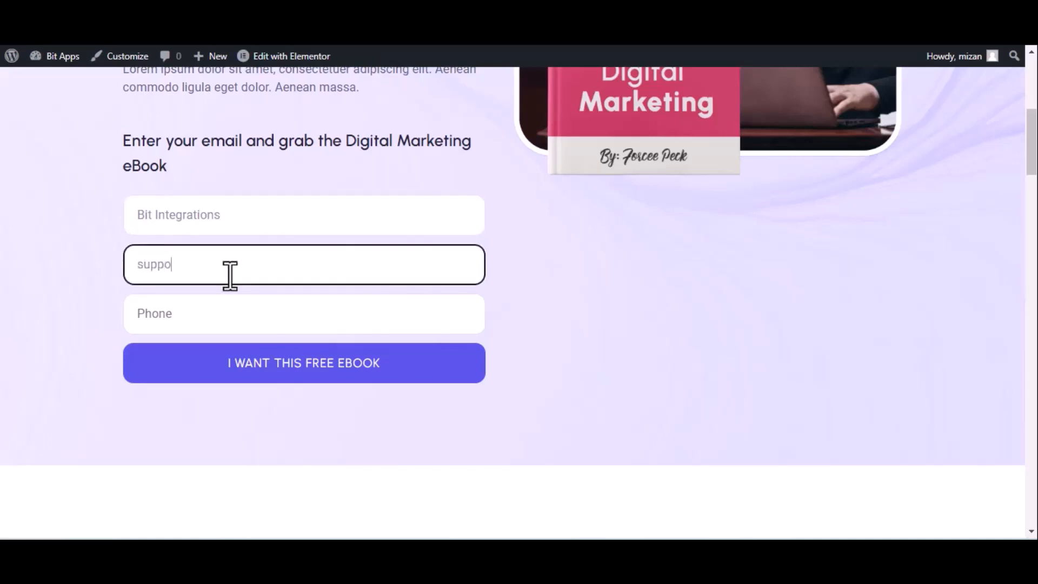
click(231, 314)
text(44455)
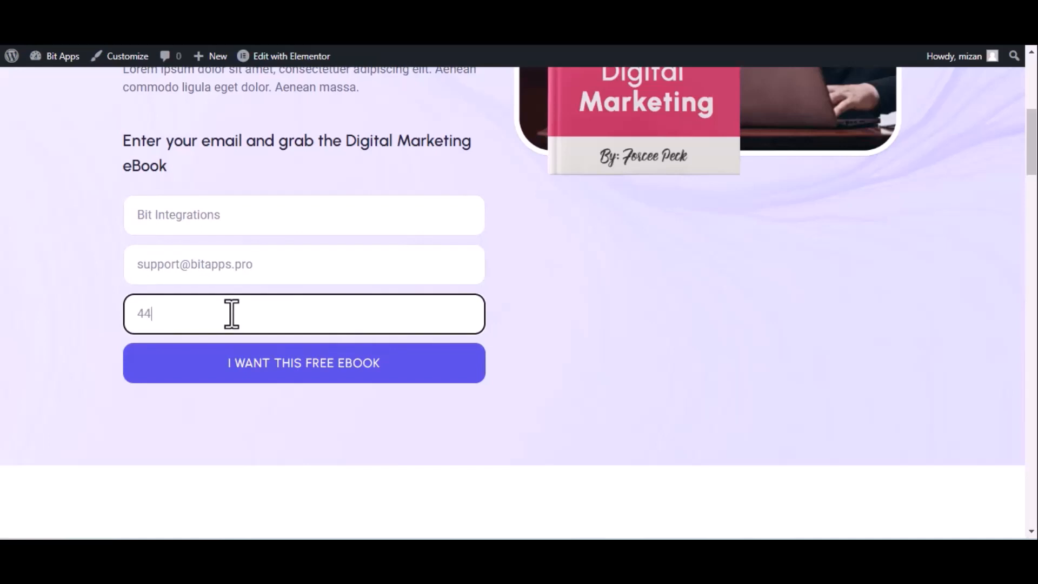
text(5666)
click(266, 363)
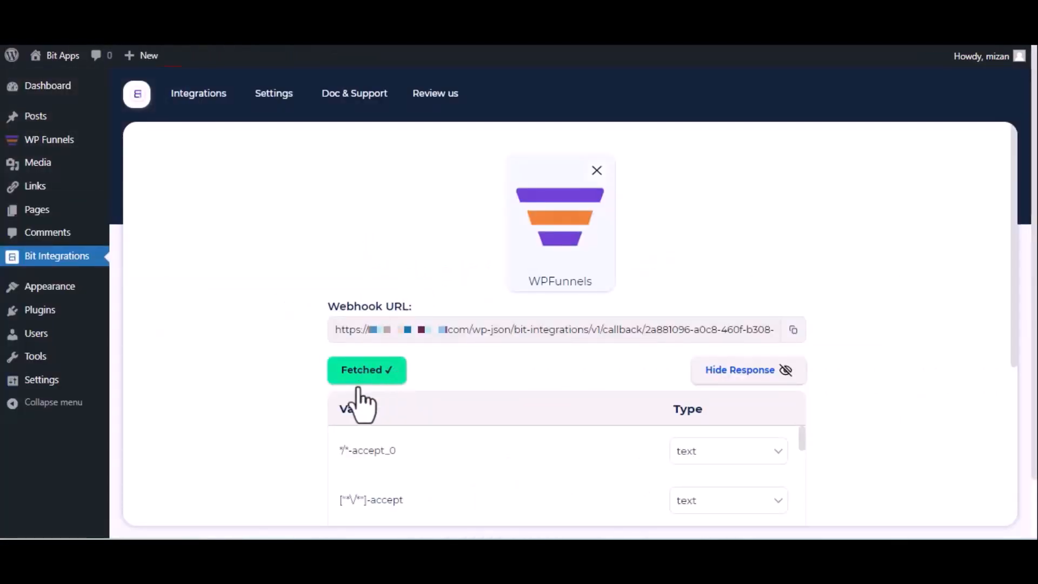
Step: Set Discord as the action app and open the Discord developer console link
scroll(363, 397, down, 5)
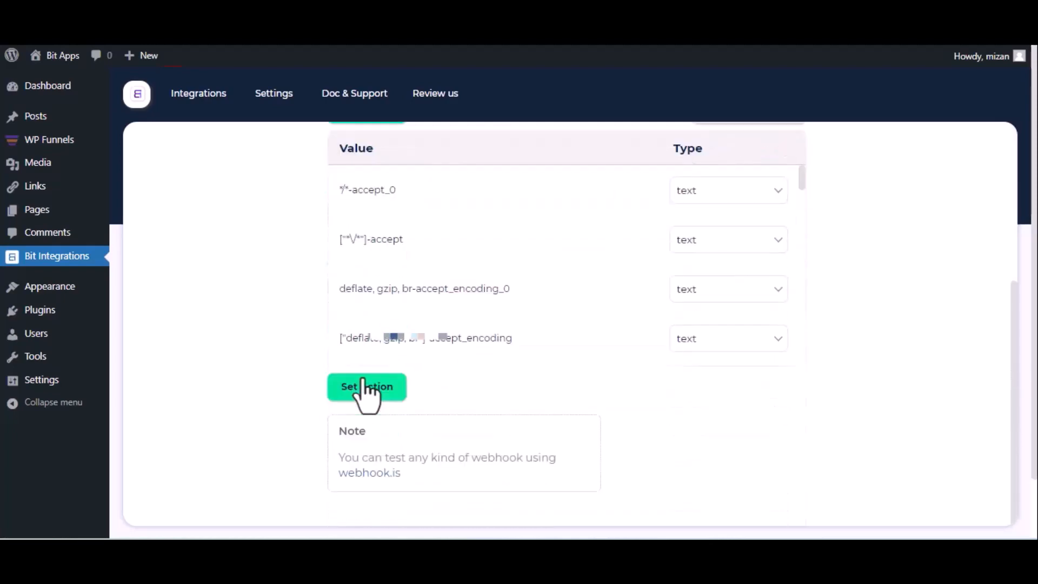
click(366, 387)
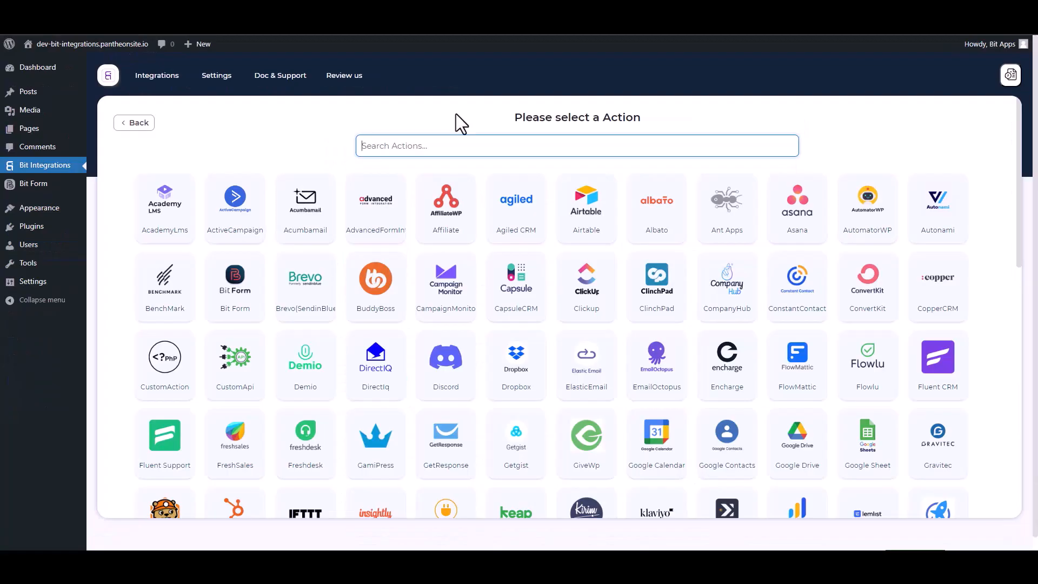
text(dis)
click(573, 224)
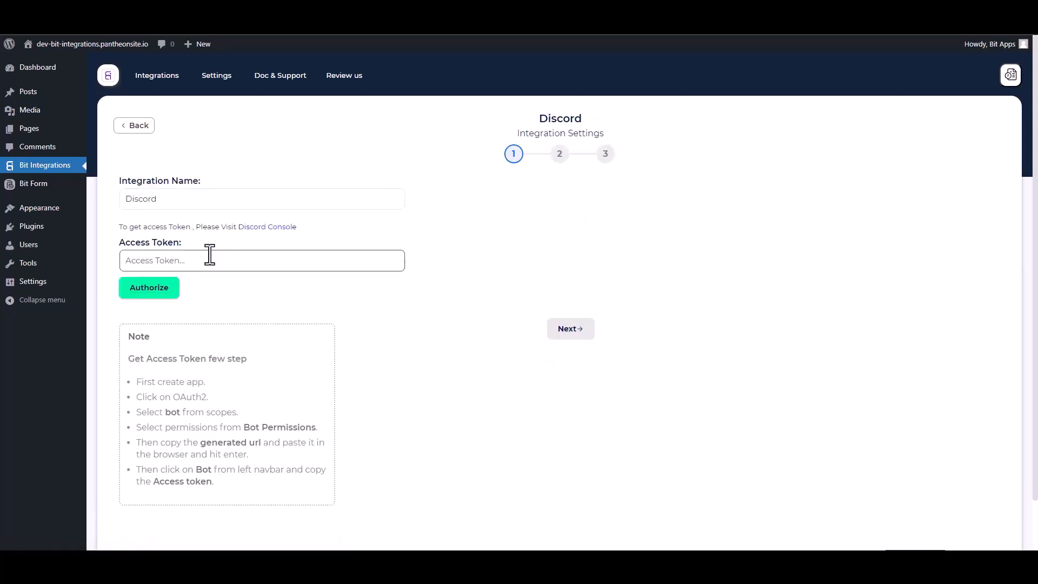
click(270, 230)
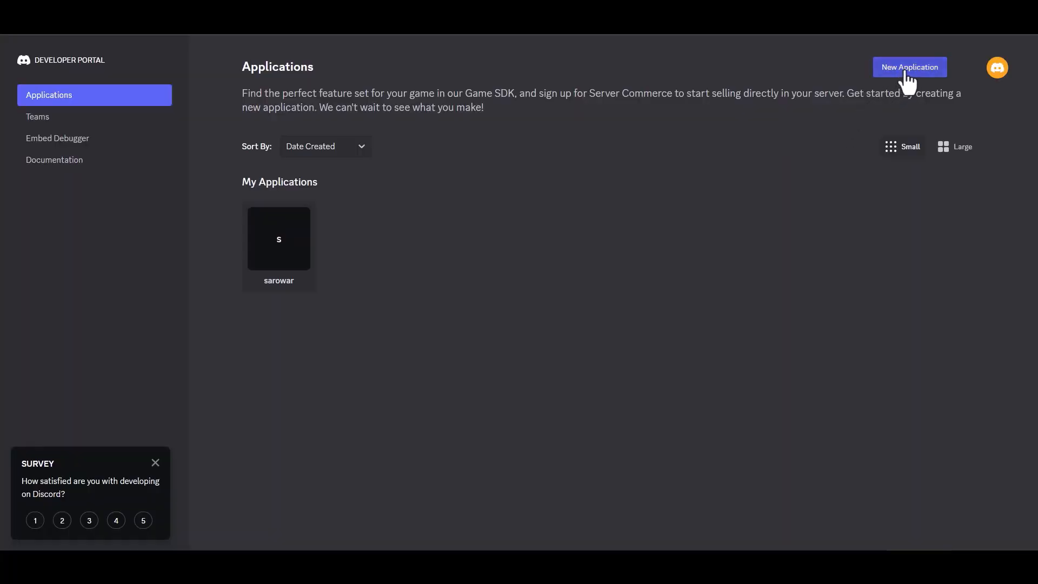
Step: Create a new Discord application named Bit Integrations, accepting the developer terms
click(901, 71)
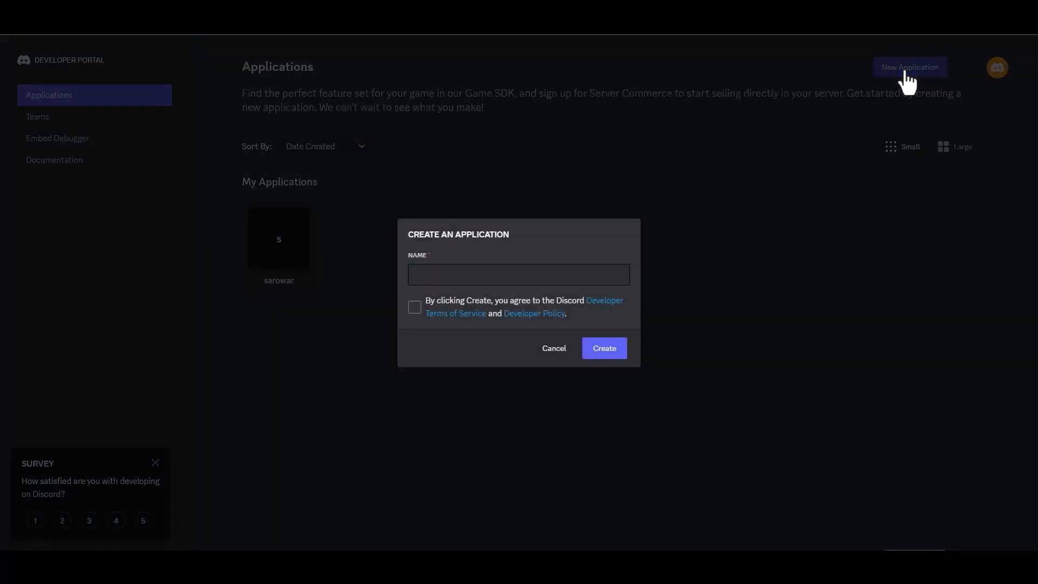
click(465, 274)
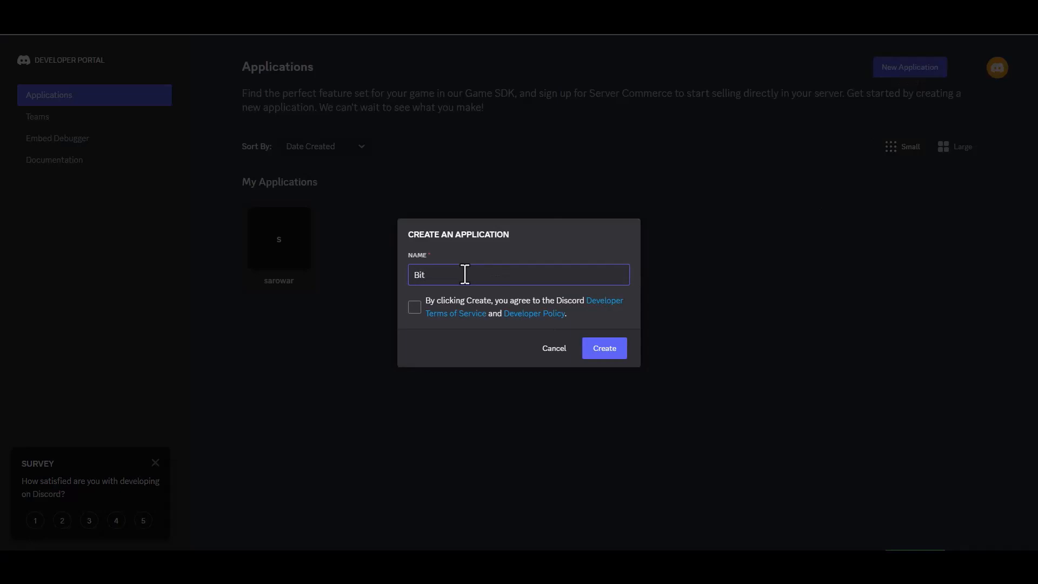
text(Bit Integrations)
click(415, 308)
click(590, 357)
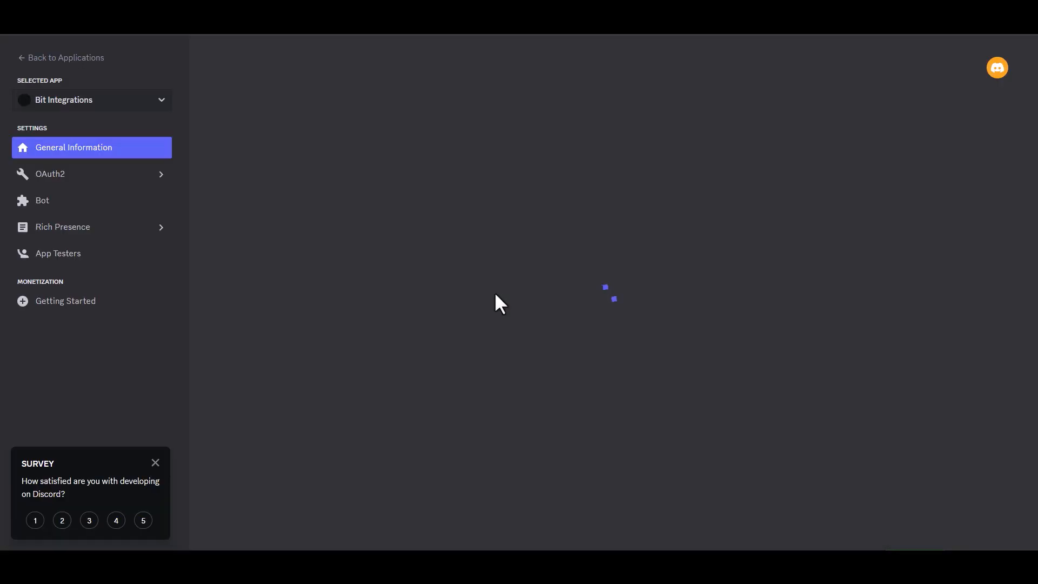
Step: Generate an OAuth2 invite URL with bot scope and Administrator permission, and copy it
click(75, 176)
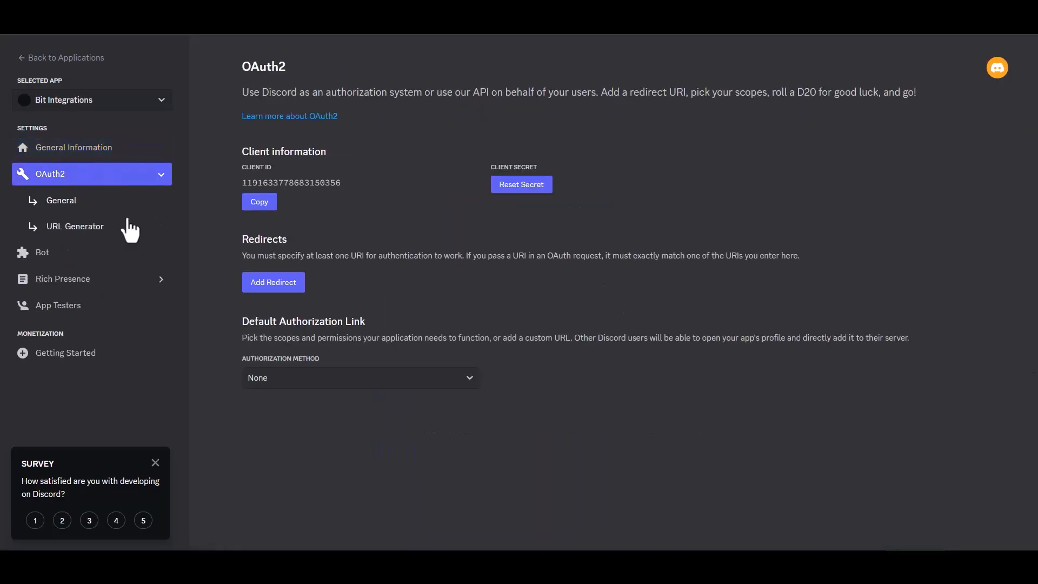
click(98, 237)
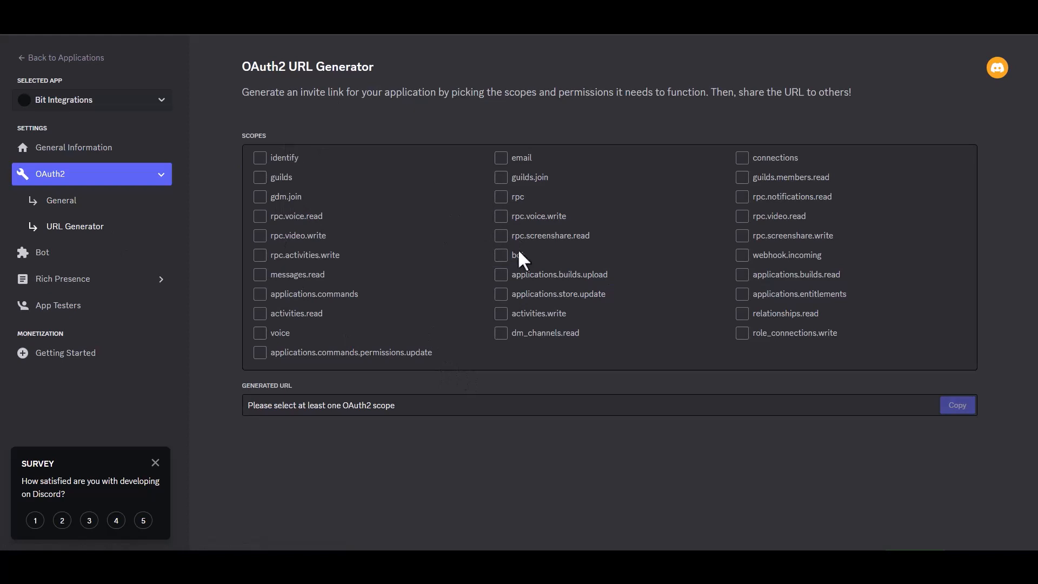
click(505, 261)
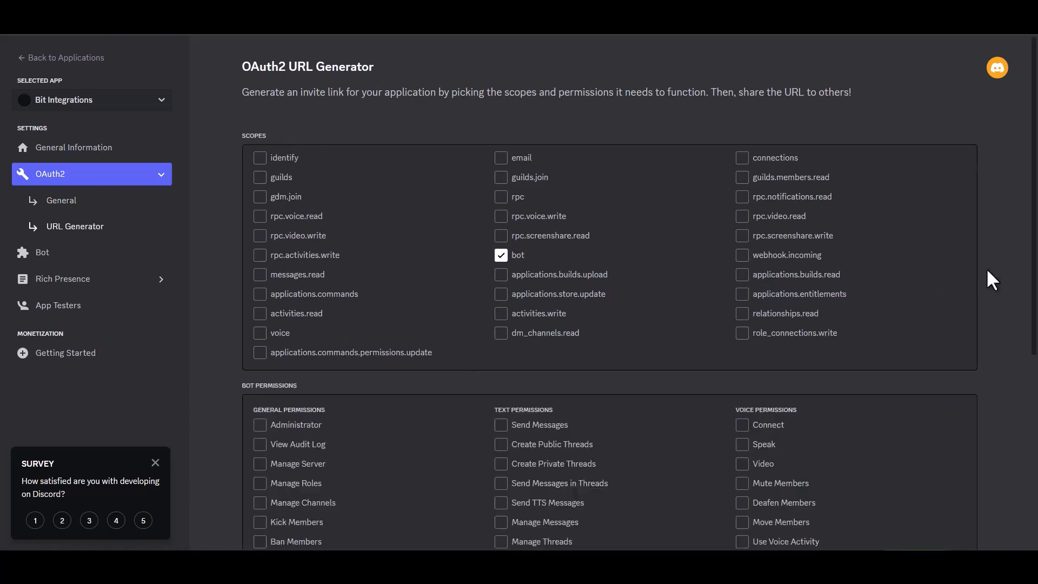
scroll(987, 271, down, 4)
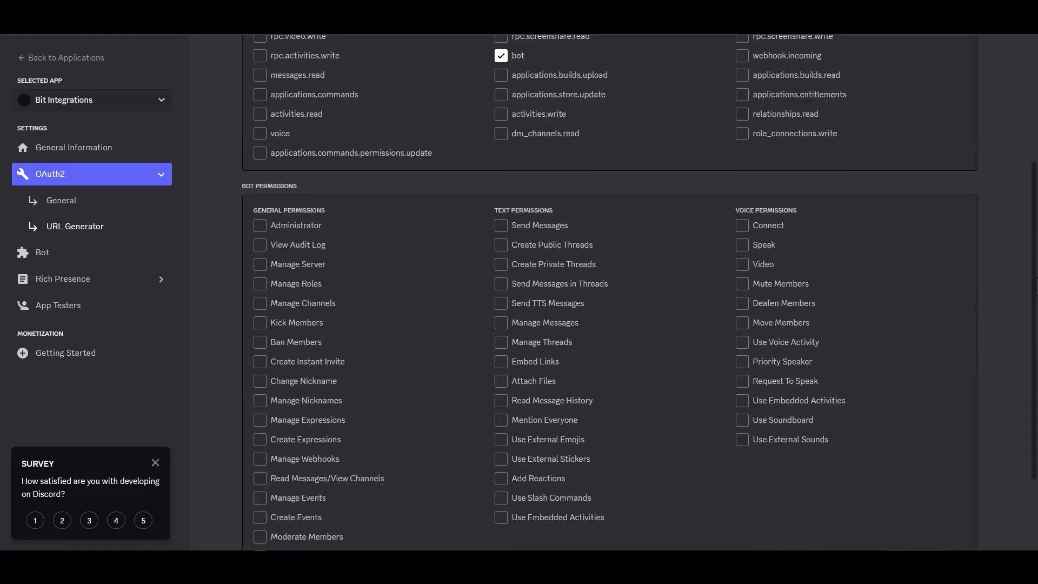
click(260, 224)
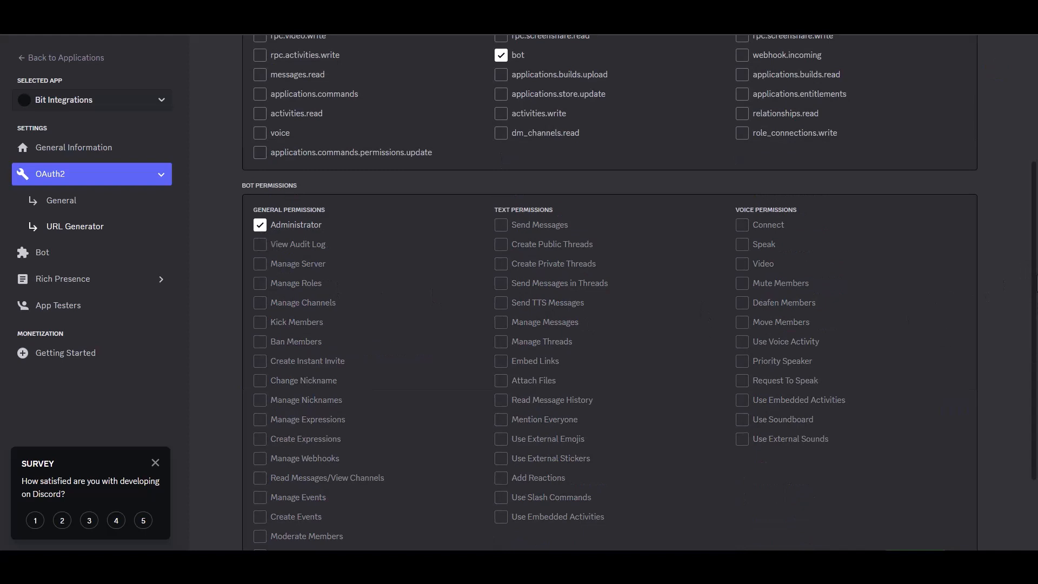
scroll(1029, 286, down, 2)
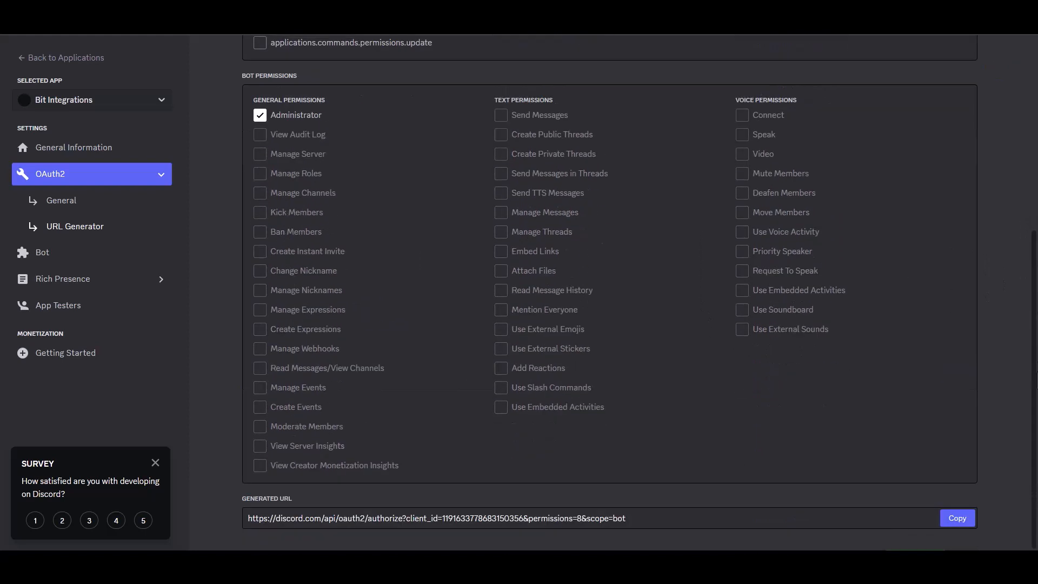
click(954, 518)
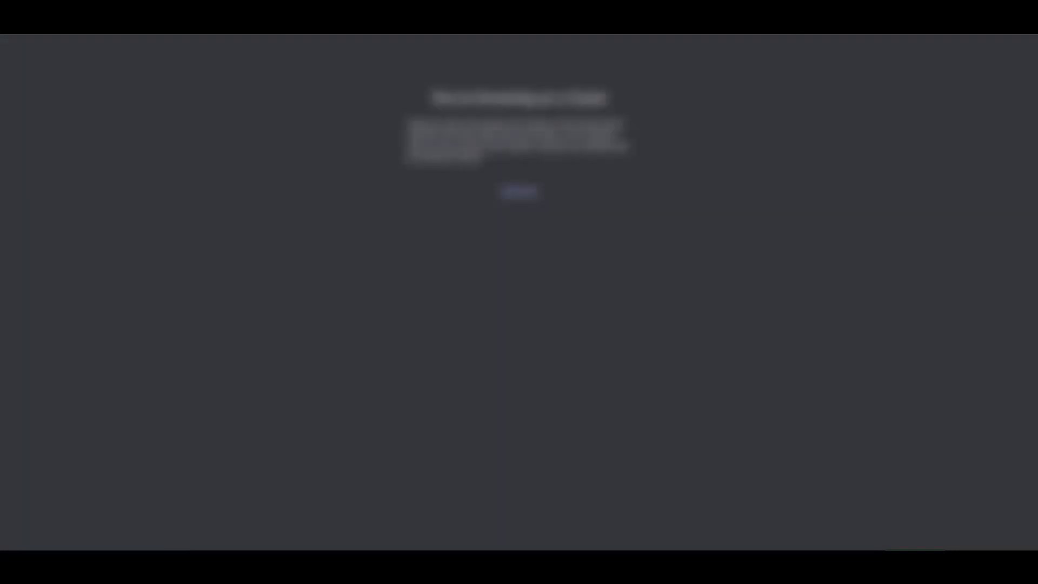
Step: Load the invite link, add the bot to the chosen server with Administrator access, and go there
key(ctrl+v)
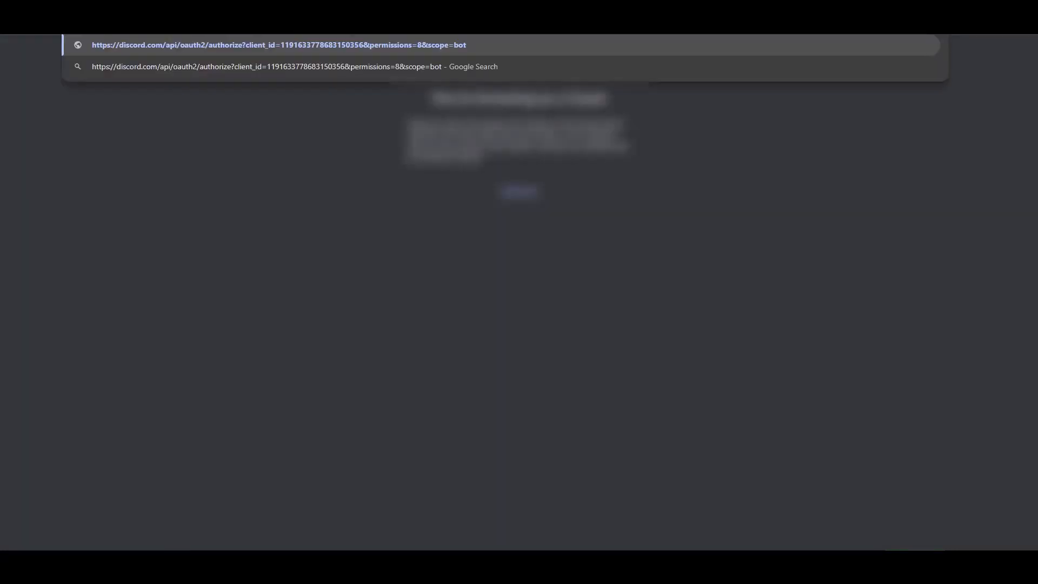
key(Return)
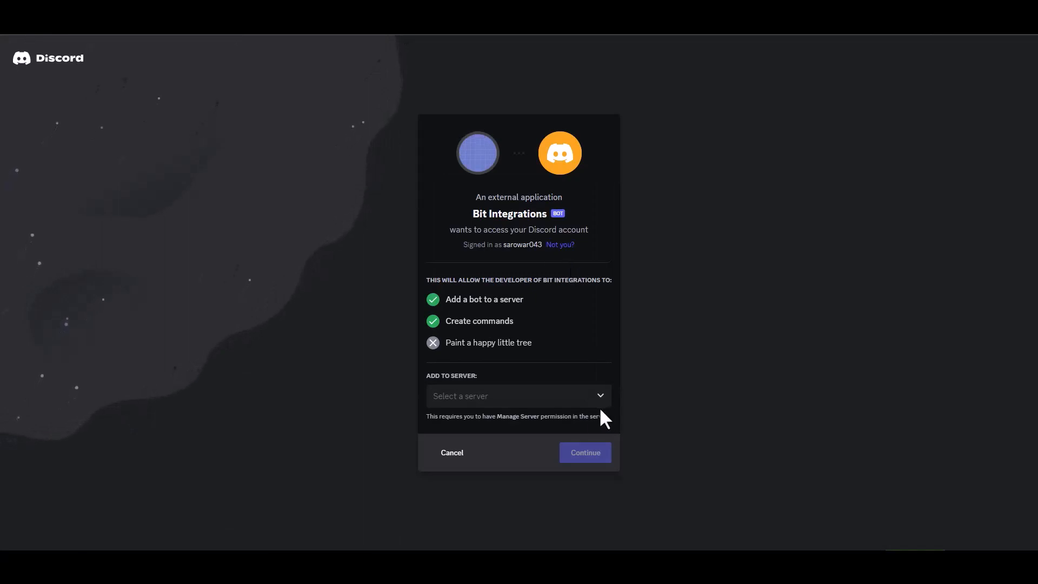
click(504, 400)
click(473, 419)
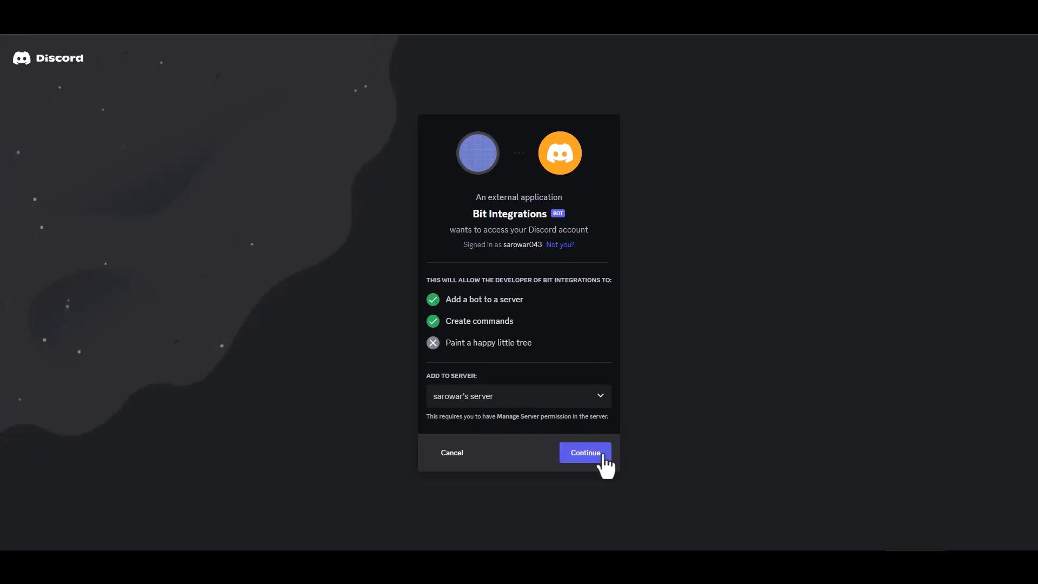
click(584, 457)
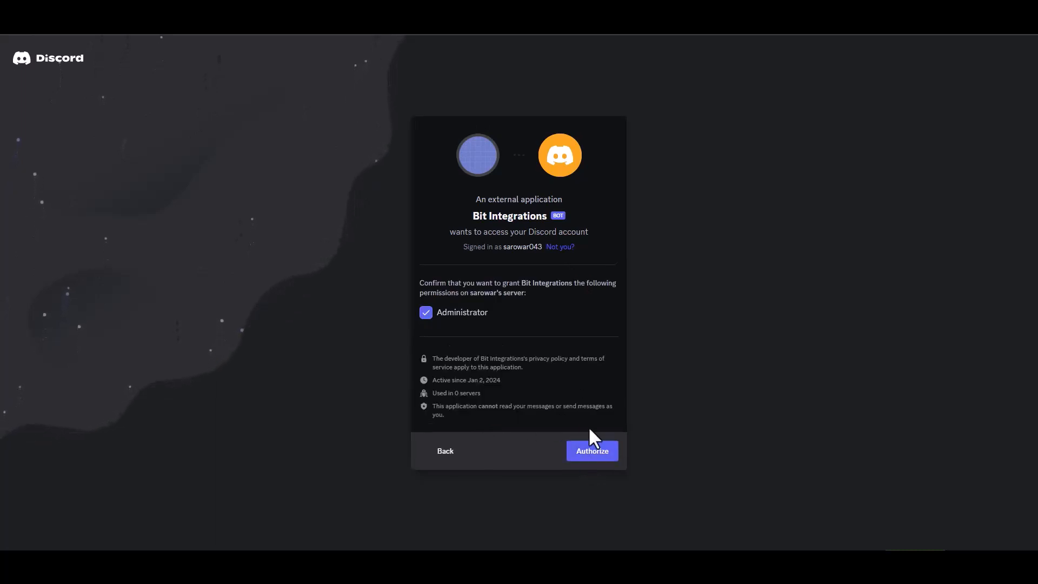
click(590, 450)
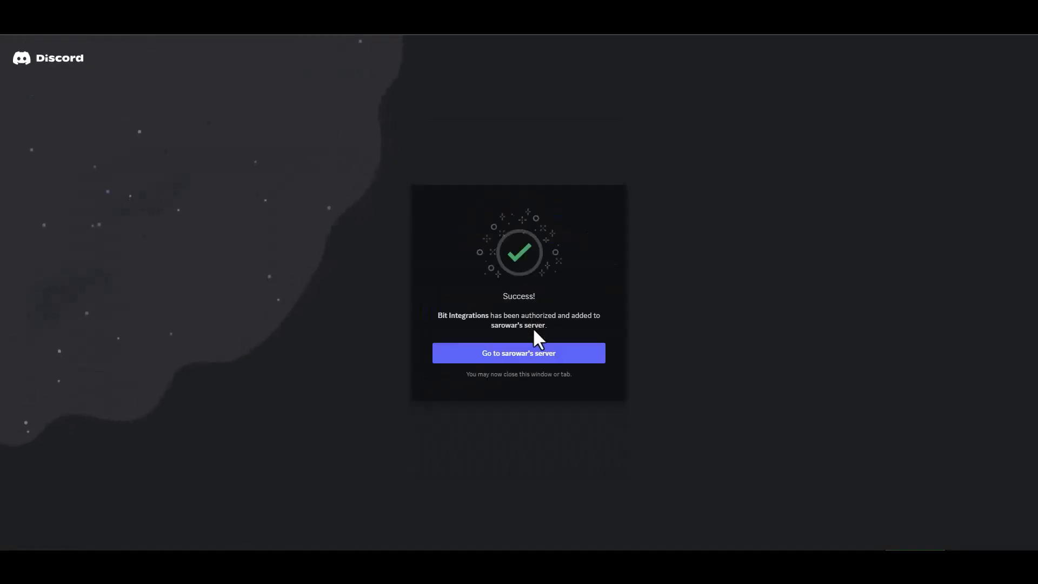
click(540, 357)
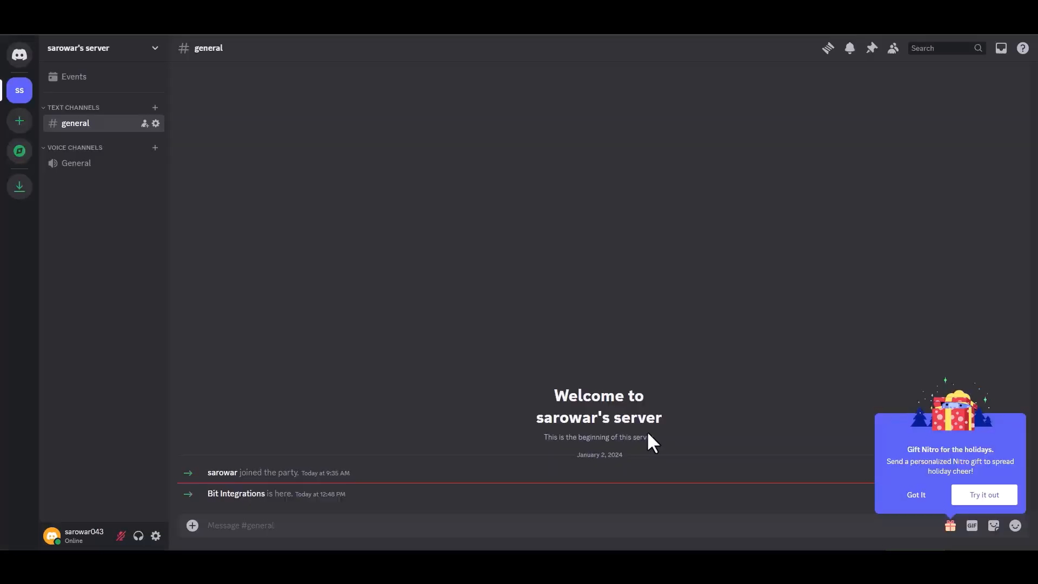
Step: Reset the Bit Integrations bot token in the Bot settings and copy the new token
click(910, 497)
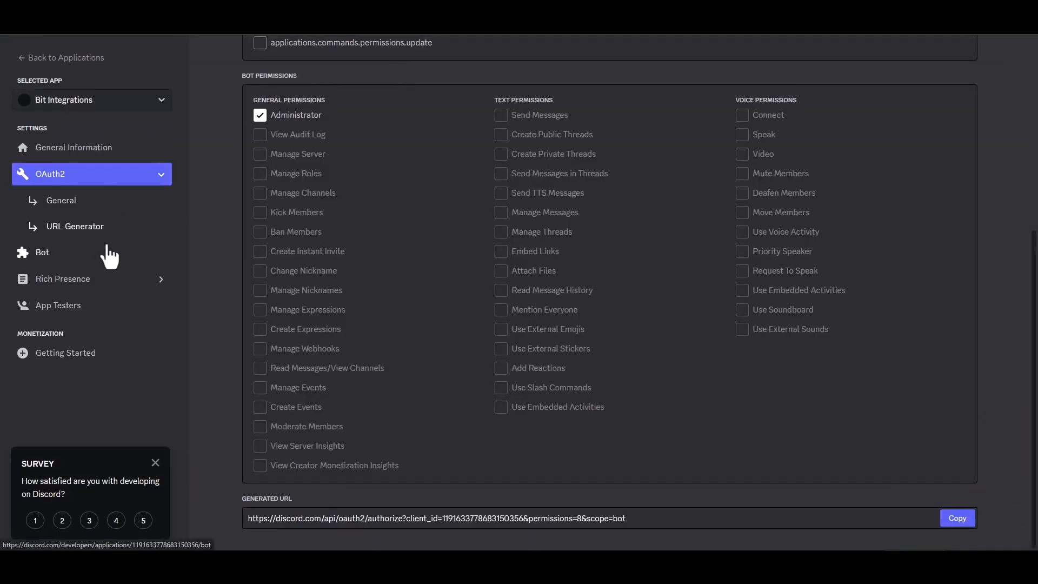
click(76, 252)
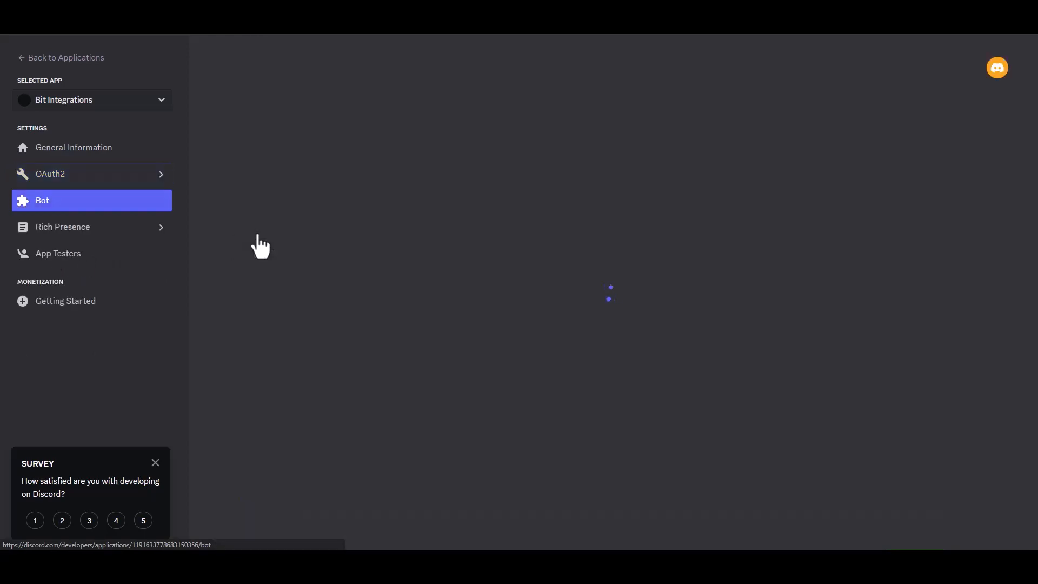
click(416, 277)
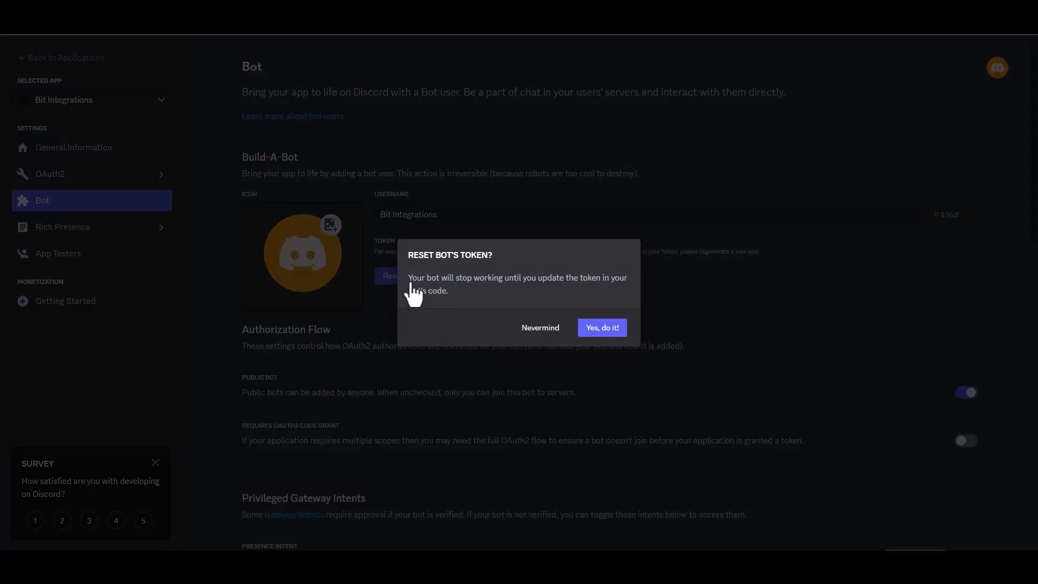
click(608, 328)
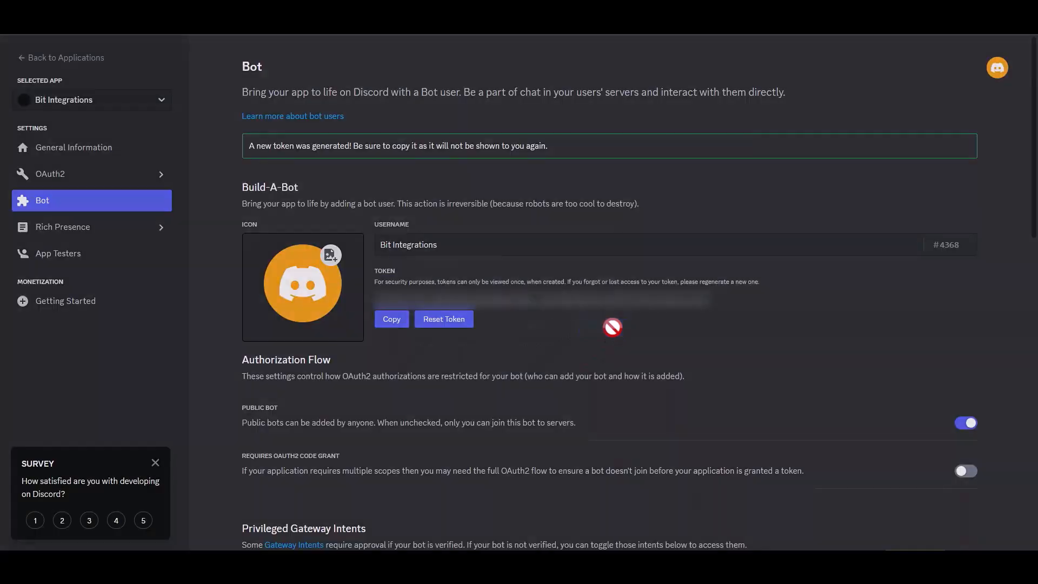
click(395, 320)
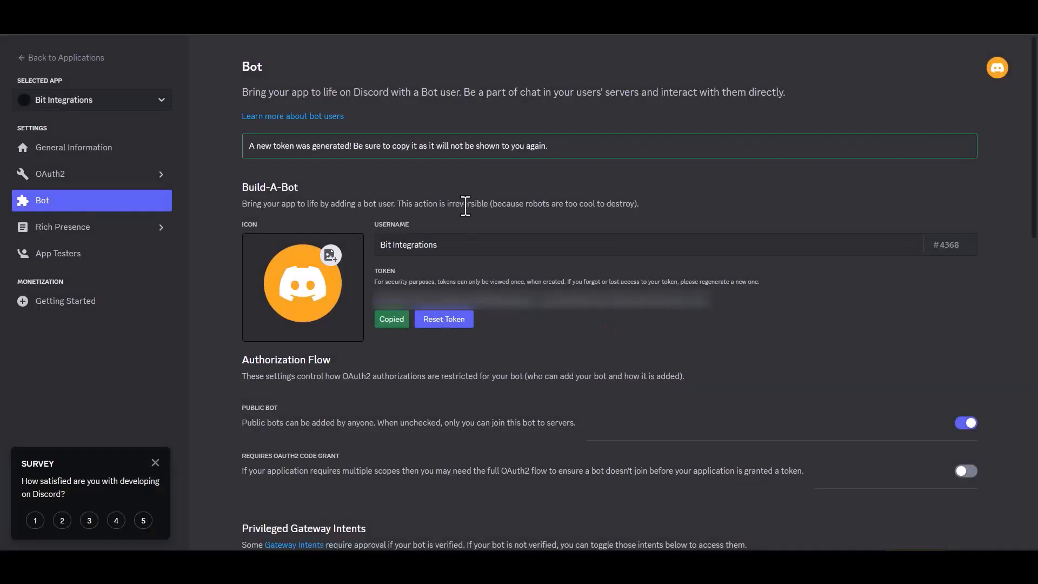
click(258, 265)
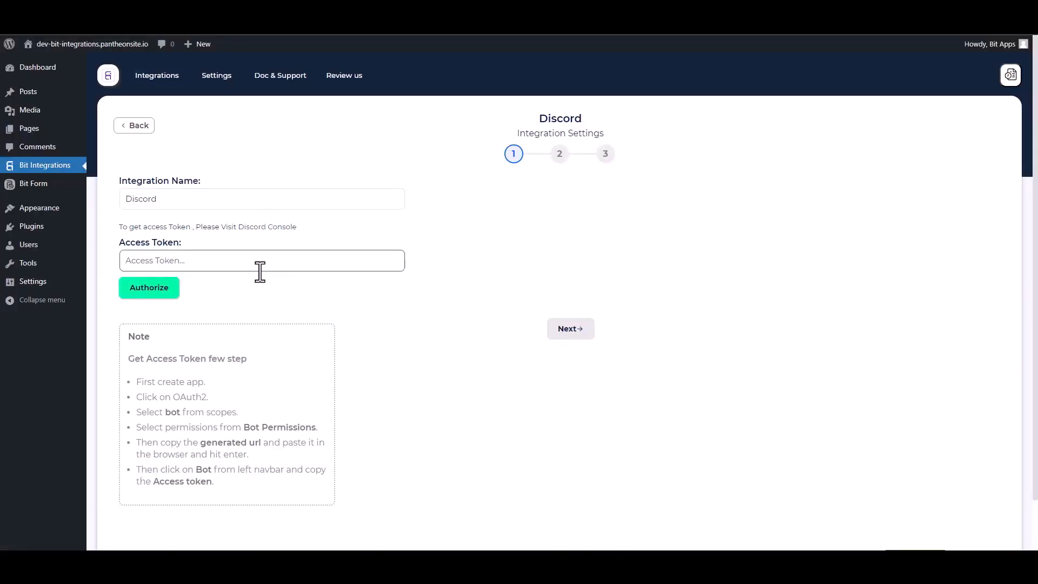
Step: Paste the bot token as the Access Token, authorize, and move to server selection
key(ctrl+v)
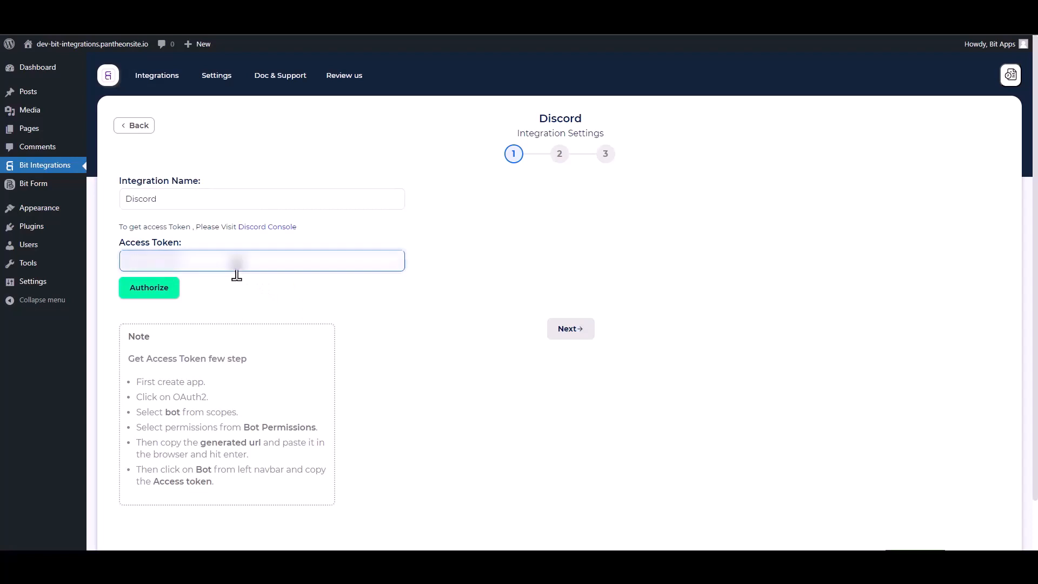
click(156, 287)
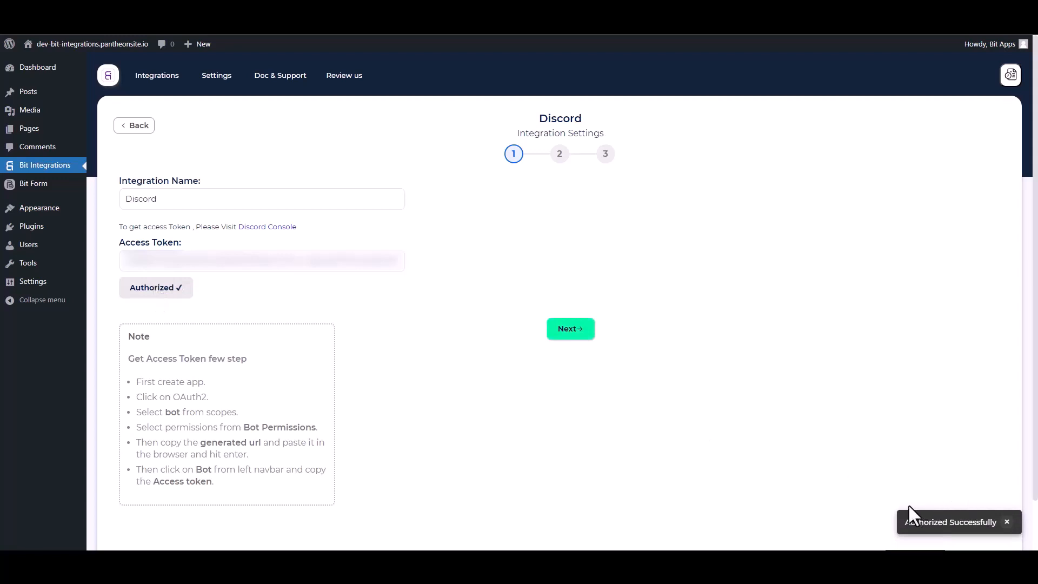
click(572, 331)
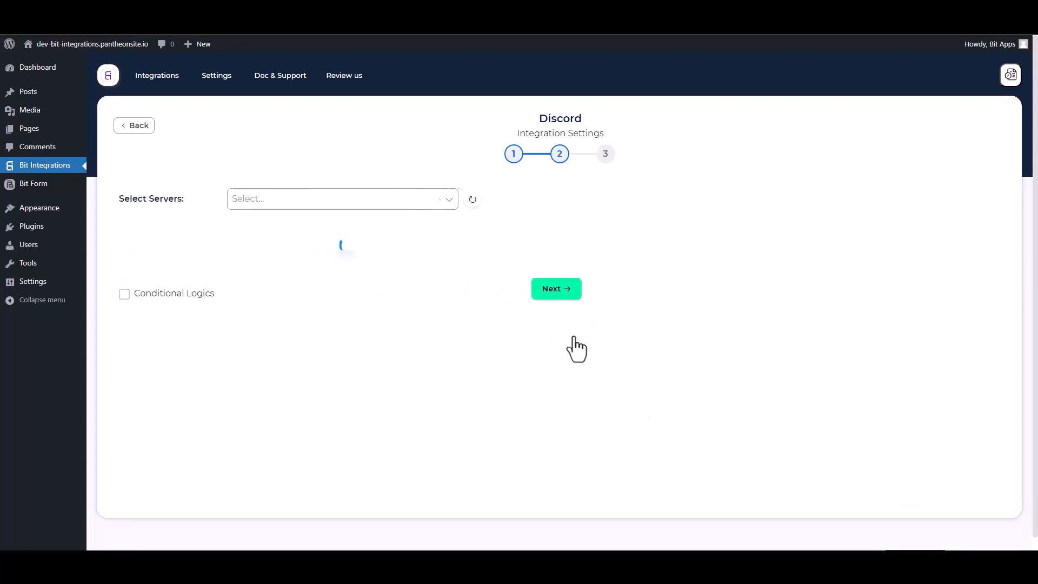
Step: Choose the Discord server and its general channel as the message destination
click(278, 205)
click(280, 222)
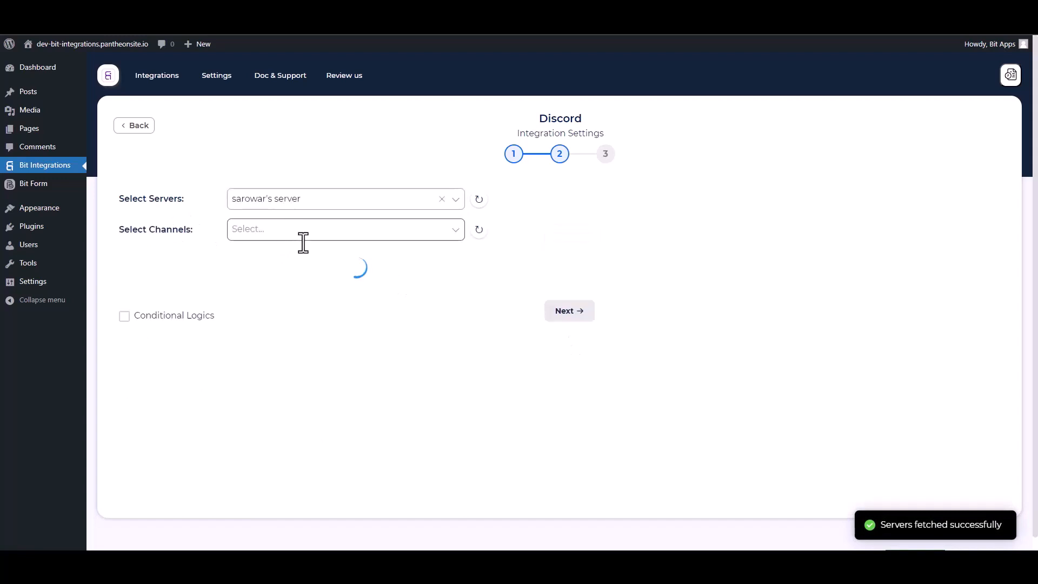
click(248, 238)
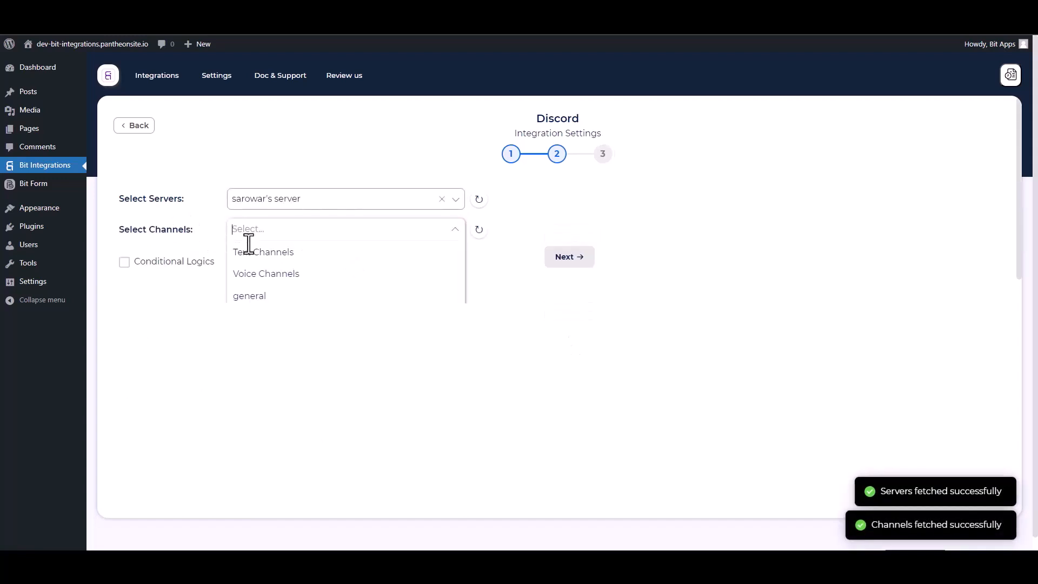
click(249, 296)
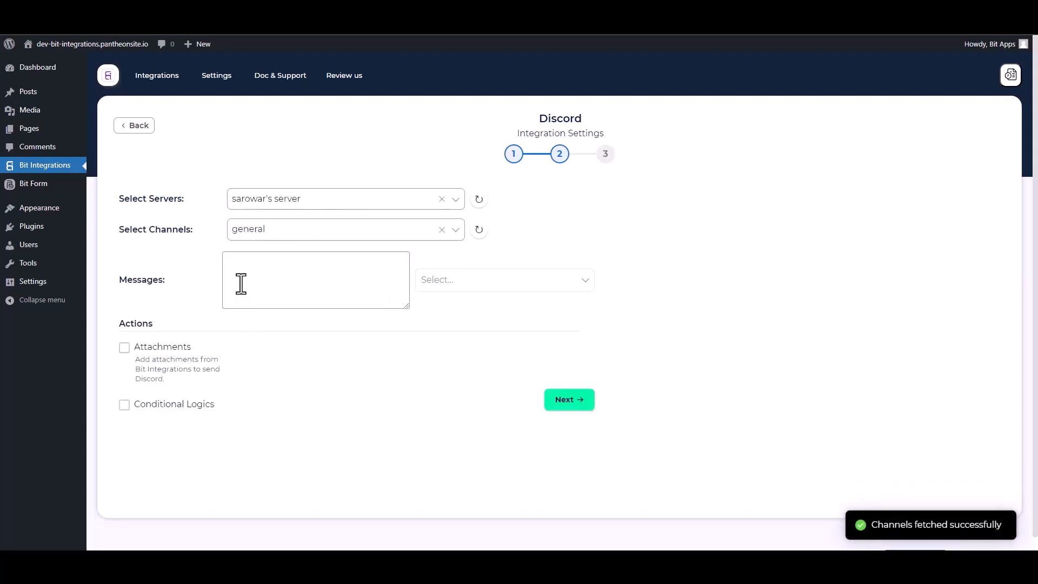
Step: Add the Name, Email and Phone form fields to the Messages field
click(430, 285)
click(430, 307)
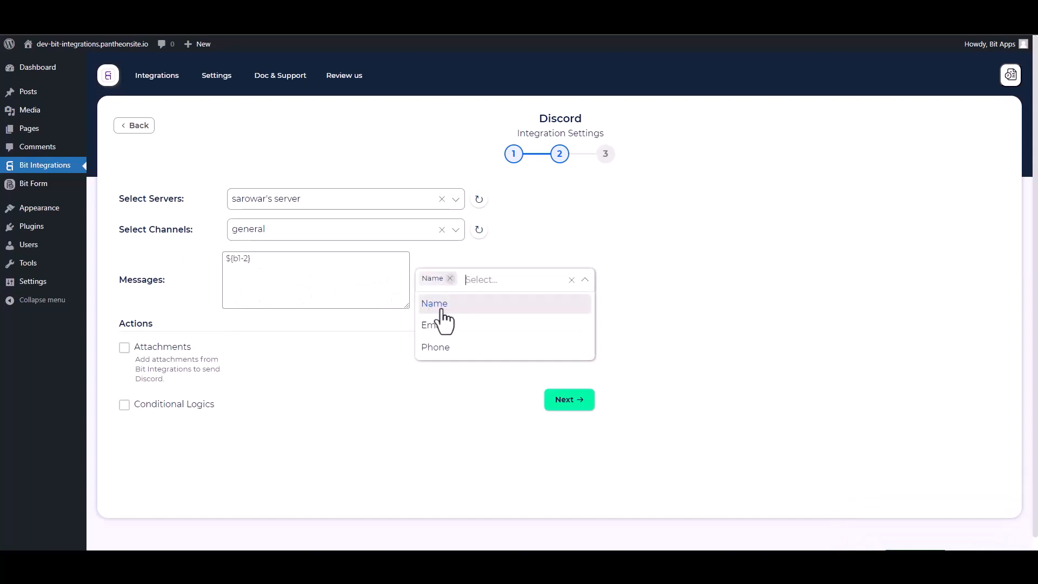
click(435, 327)
click(437, 348)
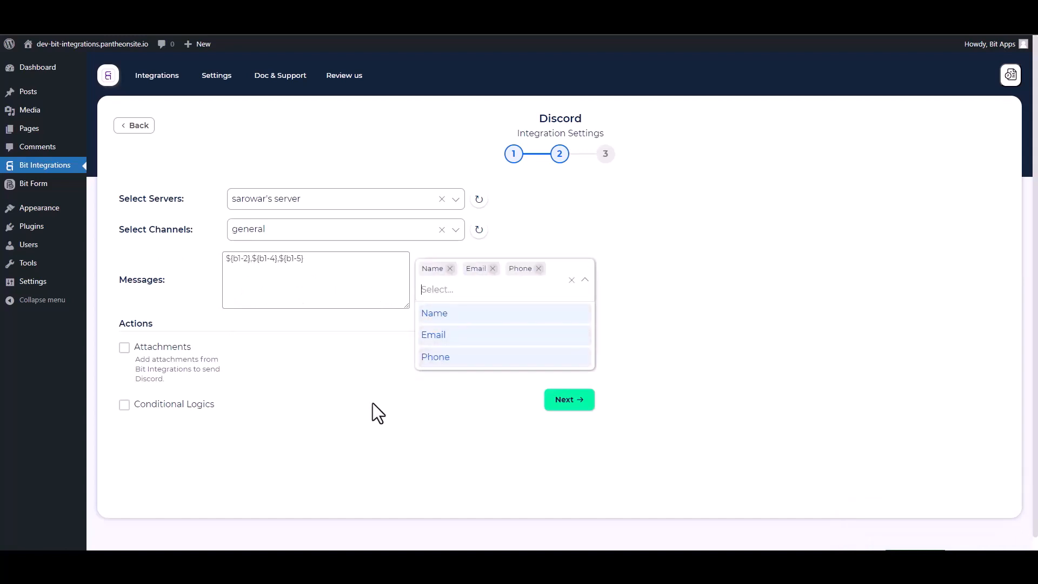
click(359, 421)
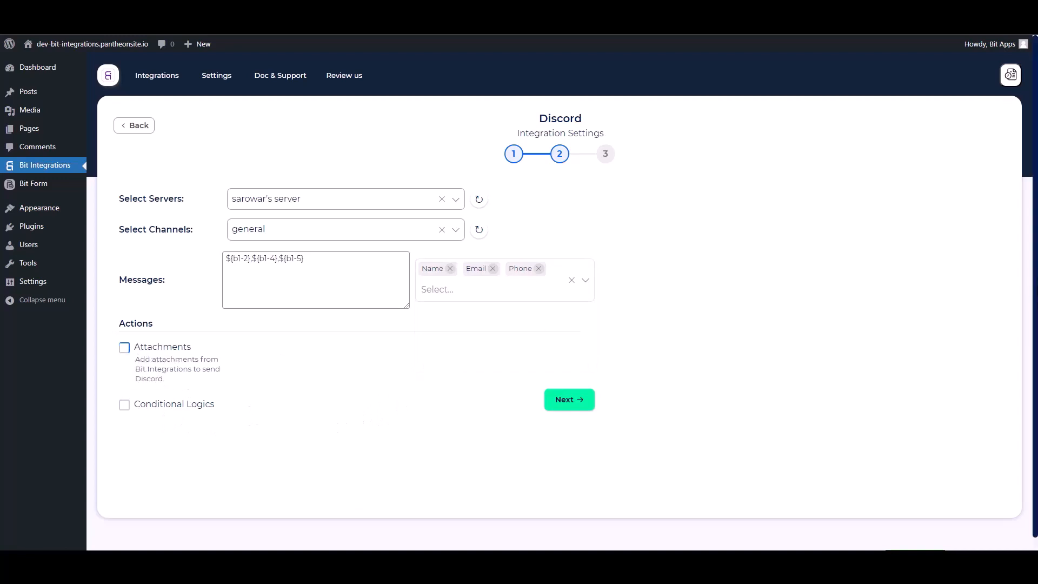
Step: Leave conditional logic off, then finish and save the integration
click(125, 407)
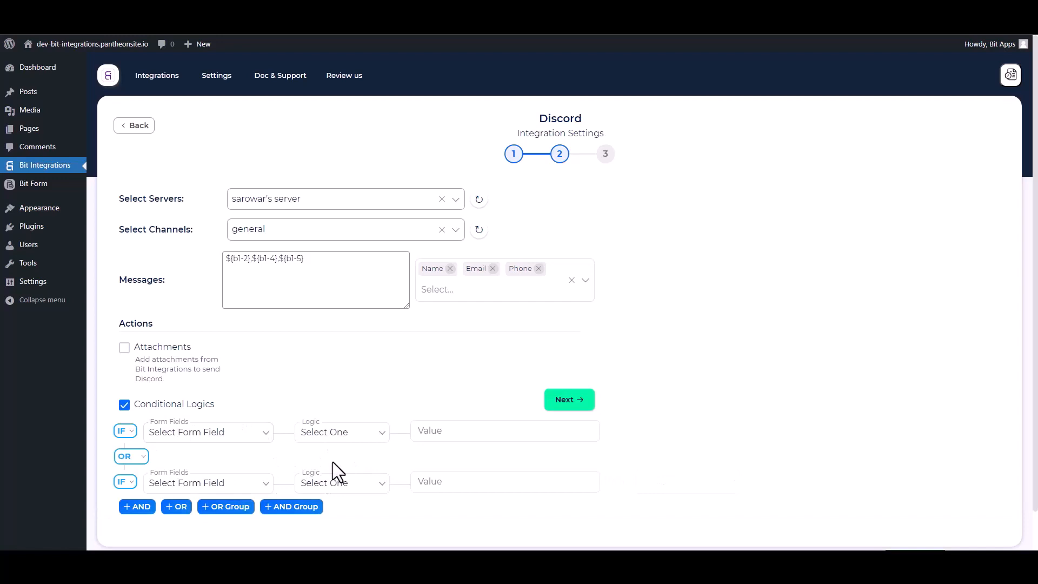
click(124, 405)
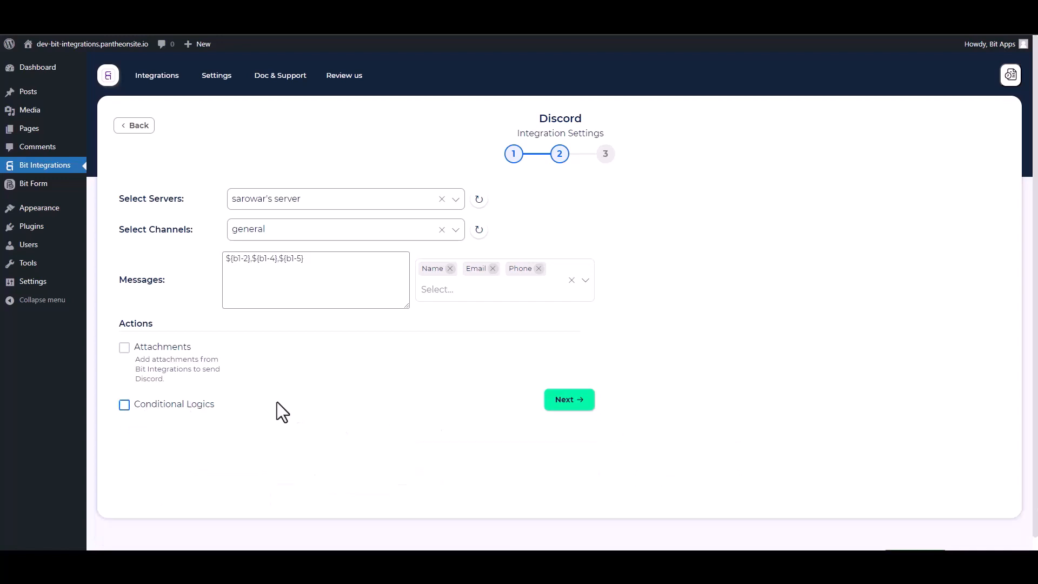
click(567, 403)
click(562, 248)
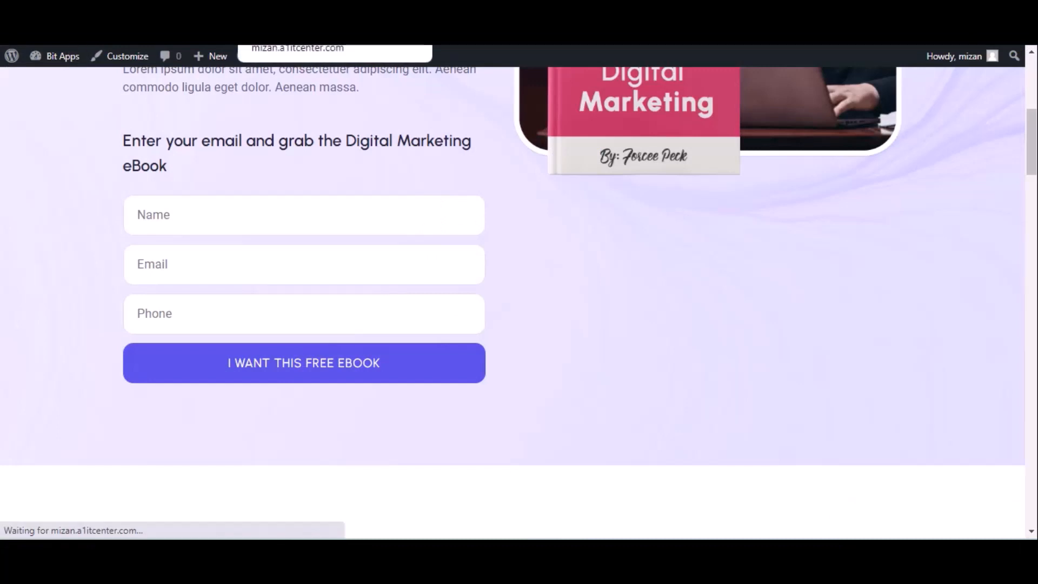
Step: Fill the ebook optin form with name 'Bit integrations', an e-mail and phone, and submit it
click(184, 216)
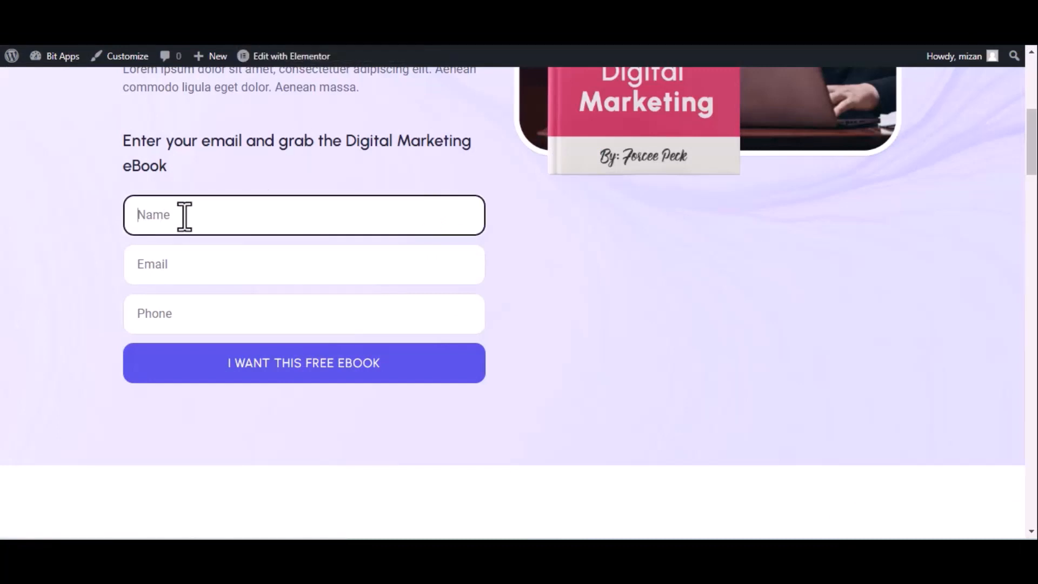
text(Bit integrations)
click(229, 269)
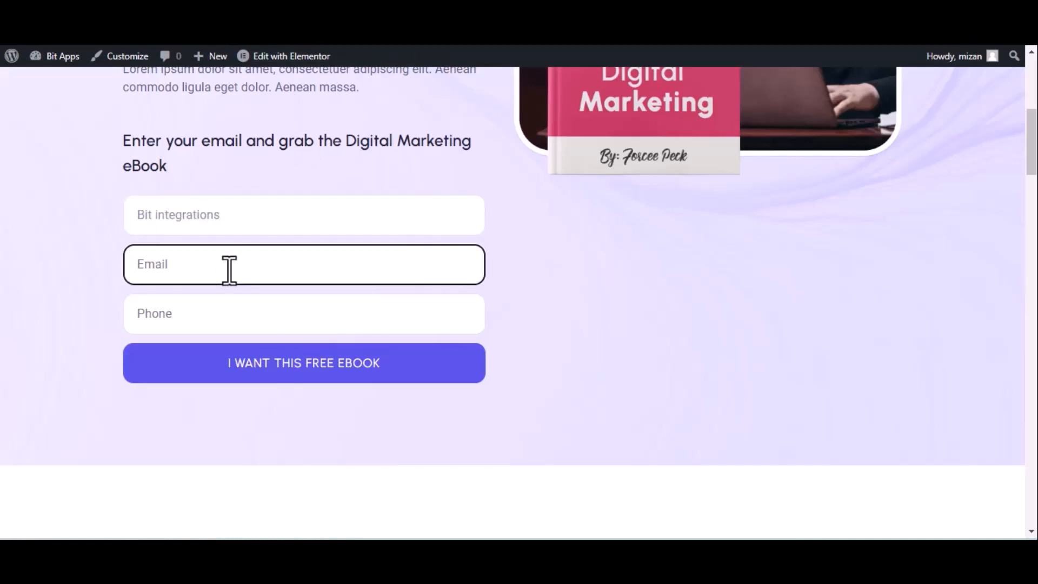
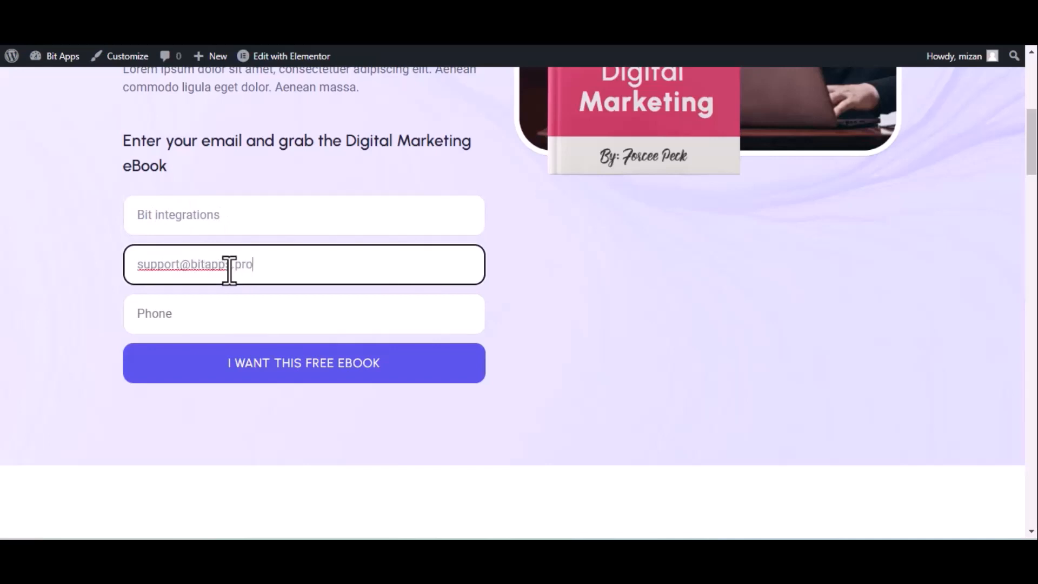
click(324, 322)
text(4444)
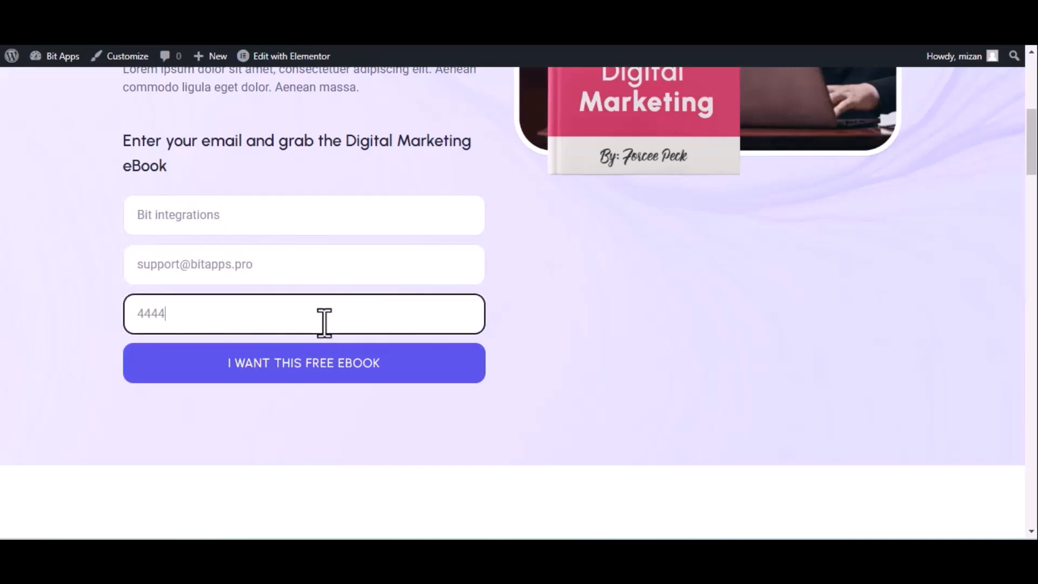
key(BackSpace)
text(555666)
click(323, 364)
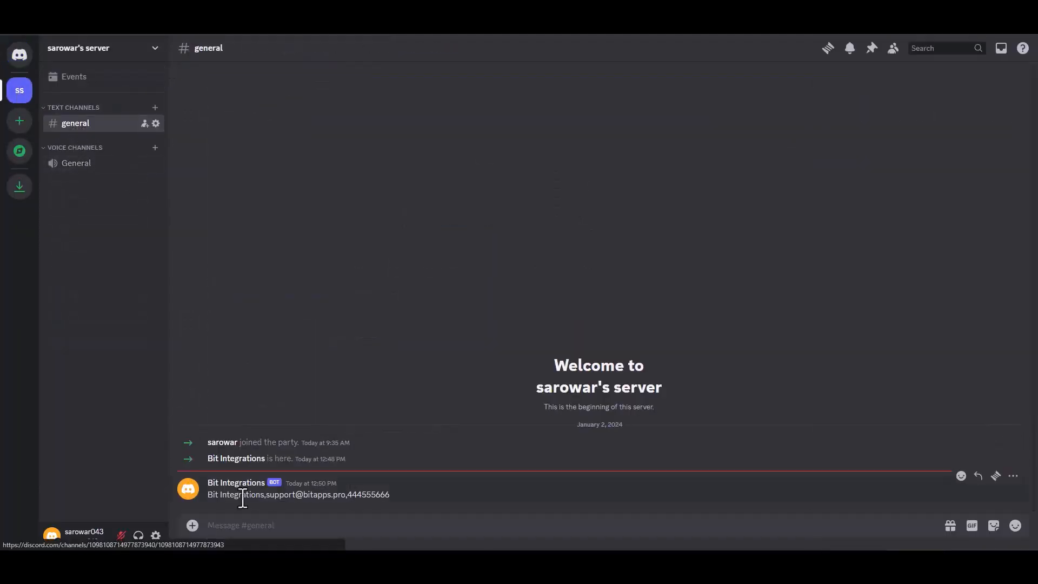
Step: Highlight the bot's message in #general to check the submitted name, e-mail and phone
drag(390, 497, 211, 499)
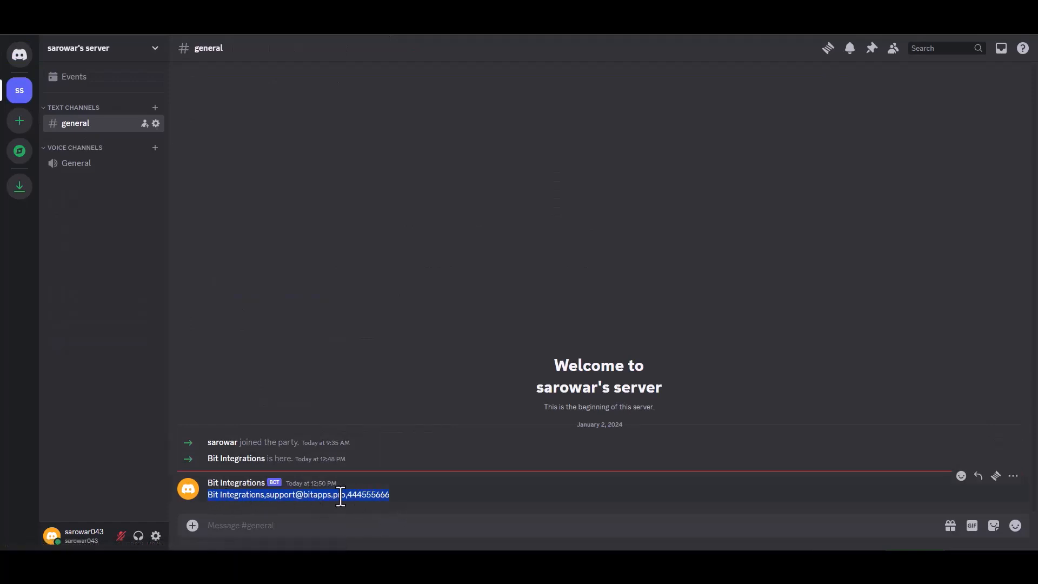
click(444, 496)
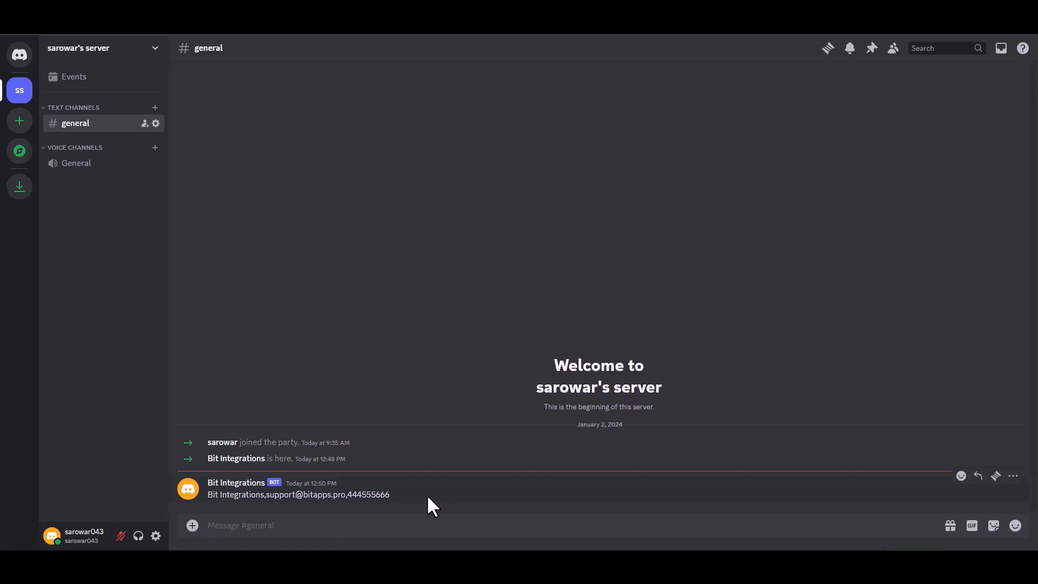